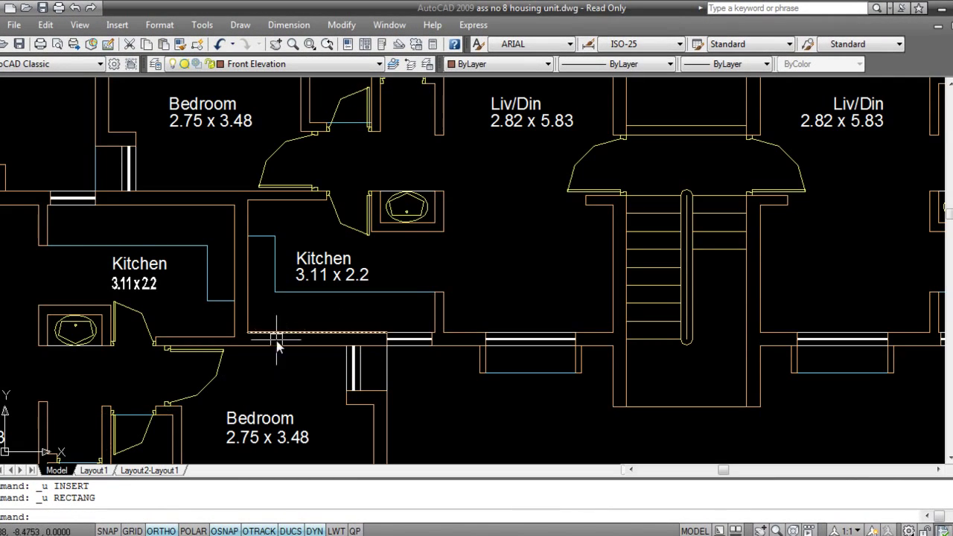
- Pan and zoom past the kitchen, bedroom and bath to empty space between the walls
mouse_move(149, 387)
middle_down()
mouse_move(397, 308)
mouse_move(332, 316)
mouse_move(323, 345)
middle_up()
scroll(347, 344, down, 2)
scroll(332, 317, up, 2)
scroll(283, 365, up, 1)
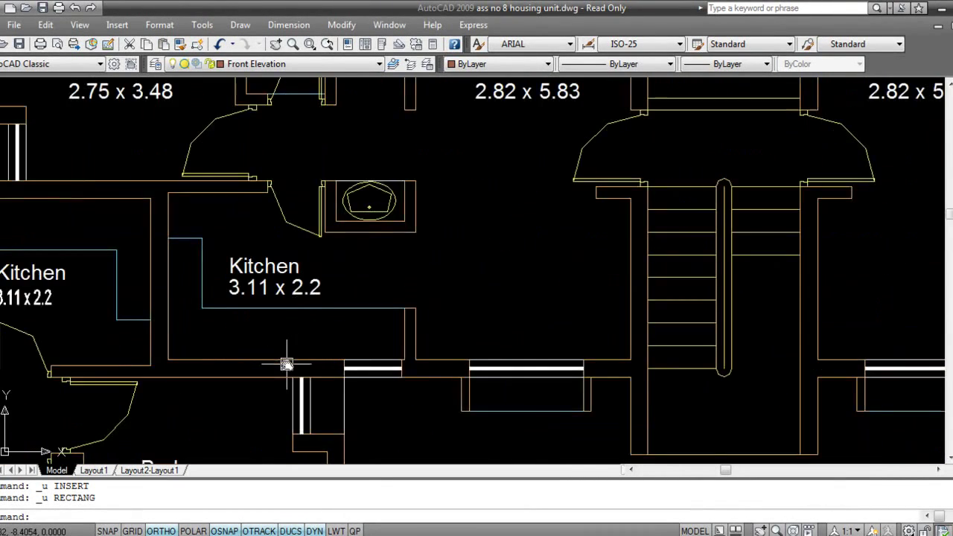
middle_drag(231, 350, 279, 374)
middle_drag(358, 393, 401, 206)
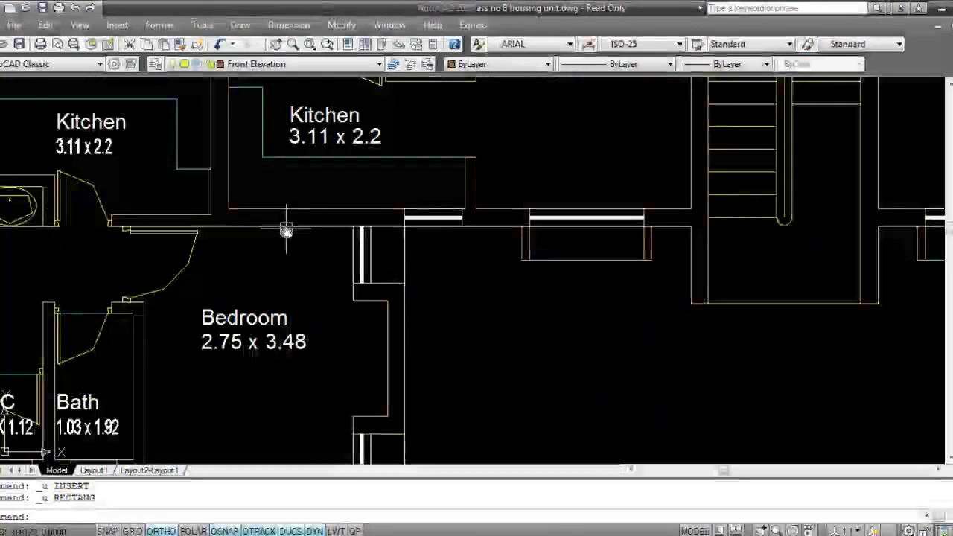
middle_drag(475, 353, 273, 260)
middle_drag(420, 320, 245, 214)
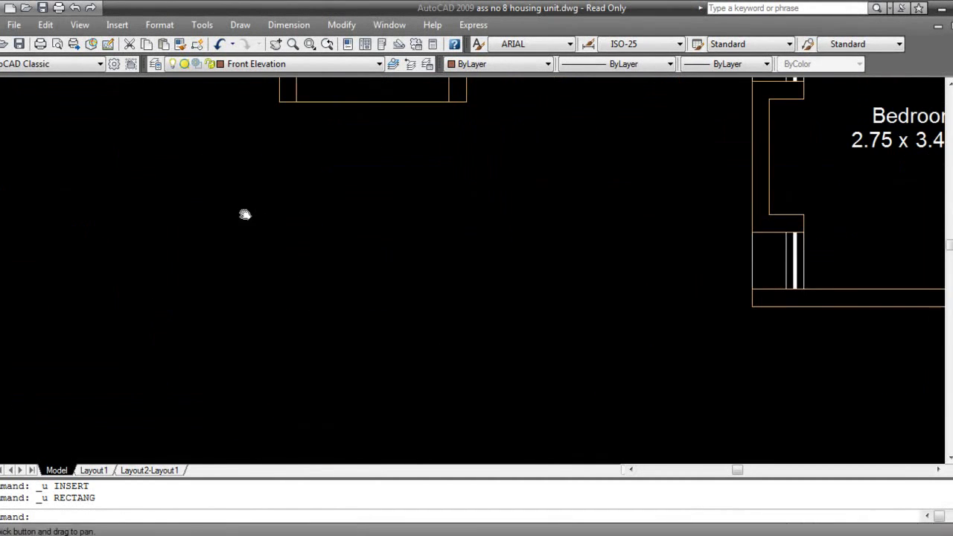
mouse_move(290, 352)
middle_down()
mouse_move(330, 272)
mouse_move(314, 281)
middle_up()
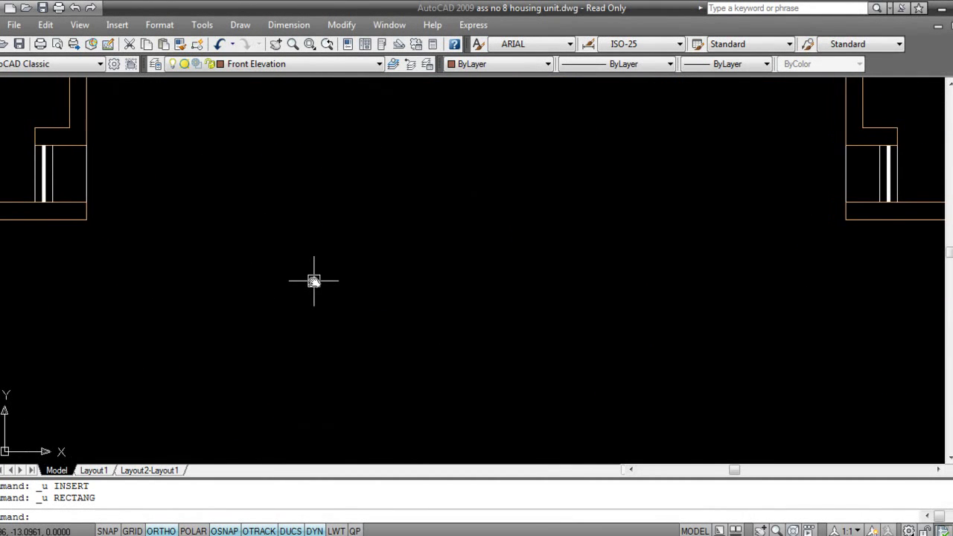
- Draw an upright rectangle with REC in the empty space between the walls
text(rec)
key(Return)
click(301, 224)
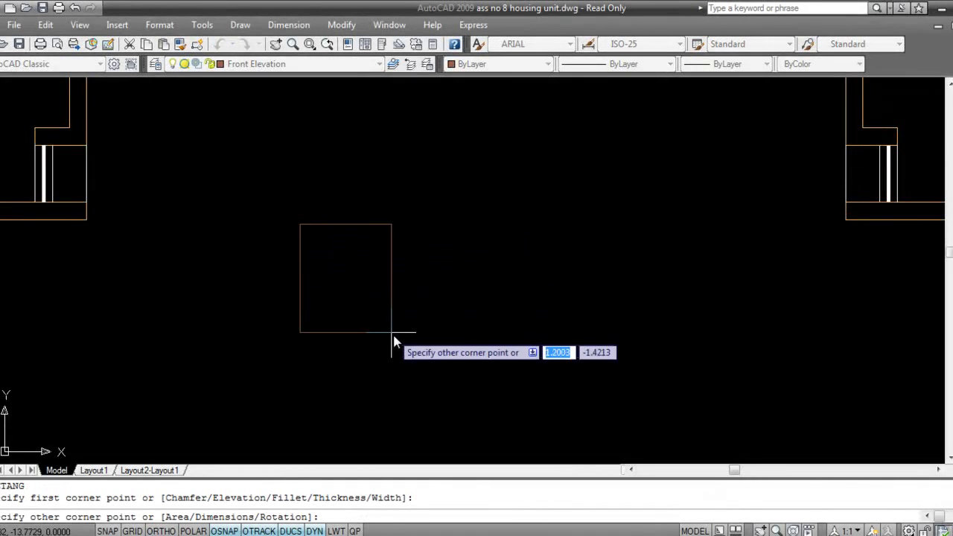
click(447, 381)
key(Escape)
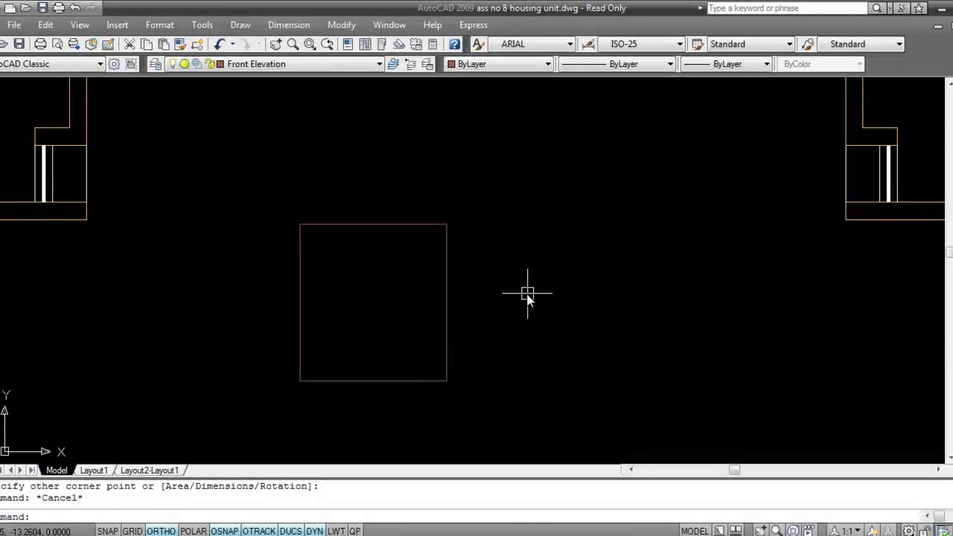
- Scale the rectangle by a factor of 1 about its bottom midpoint
text(sc)
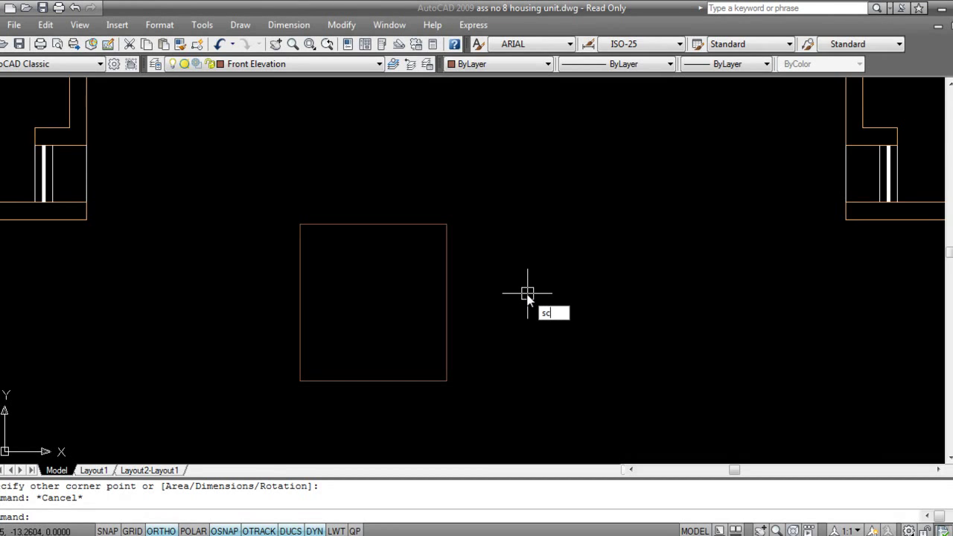
key(Return)
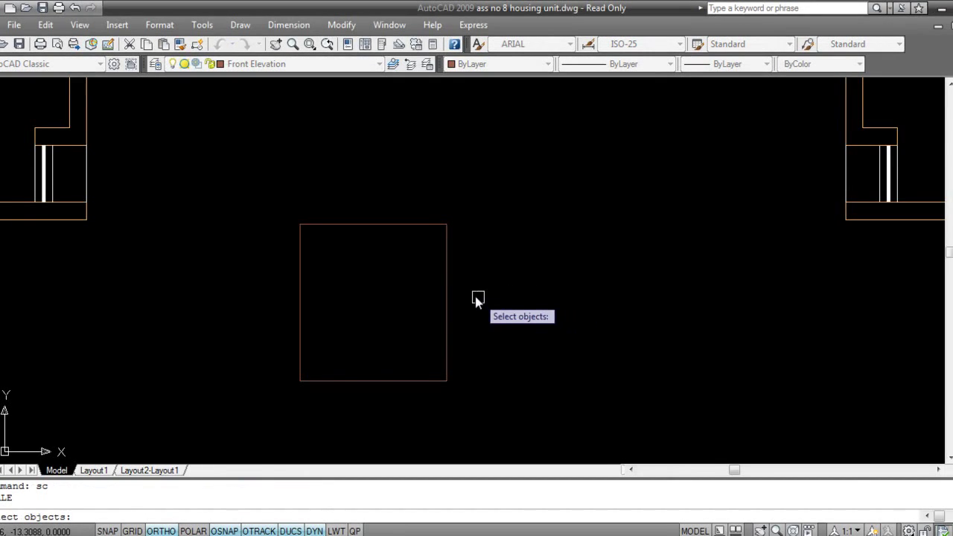
click(447, 274)
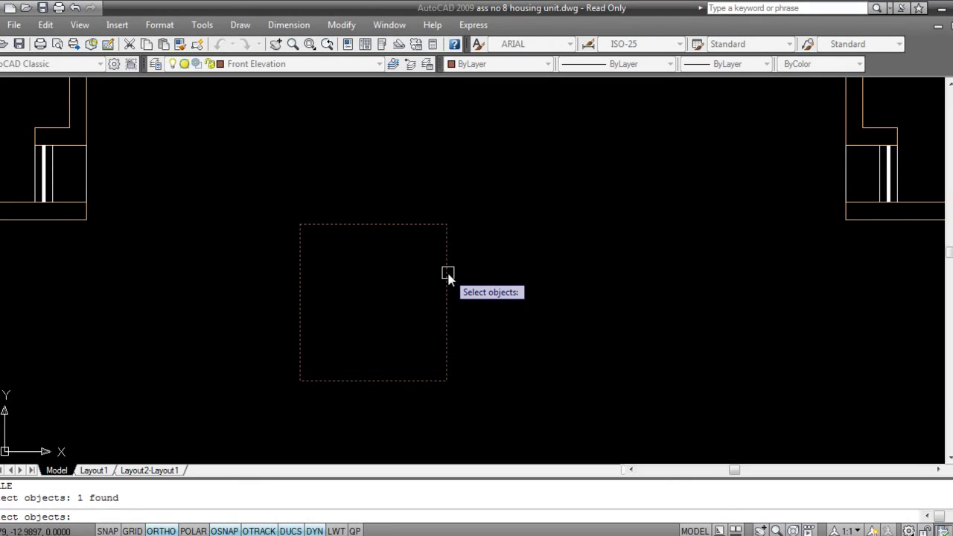
key(Return)
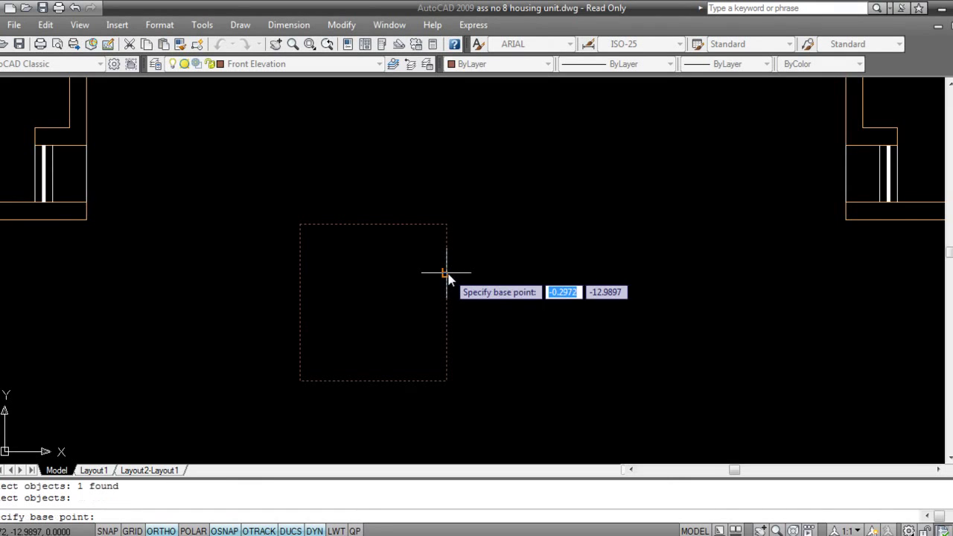
click(374, 382)
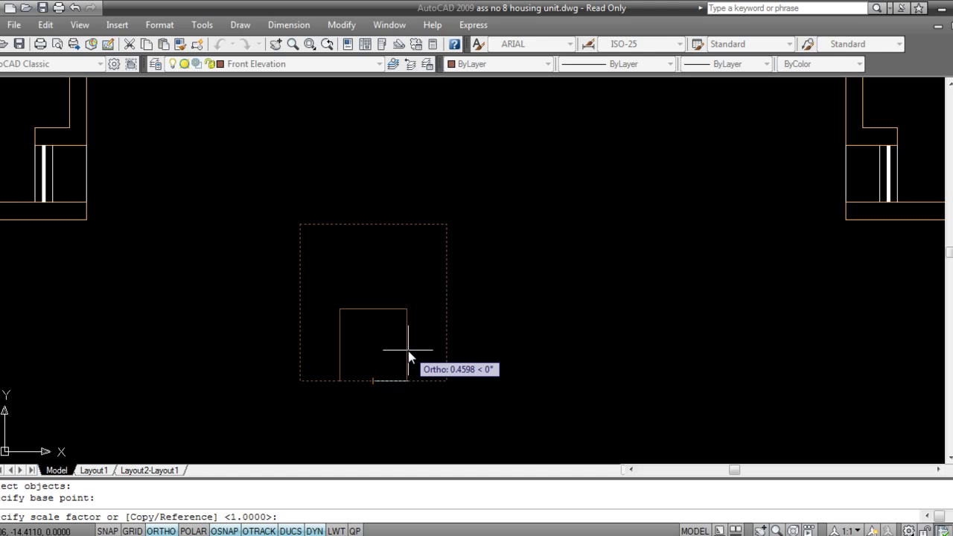
text(1)
key(Return)
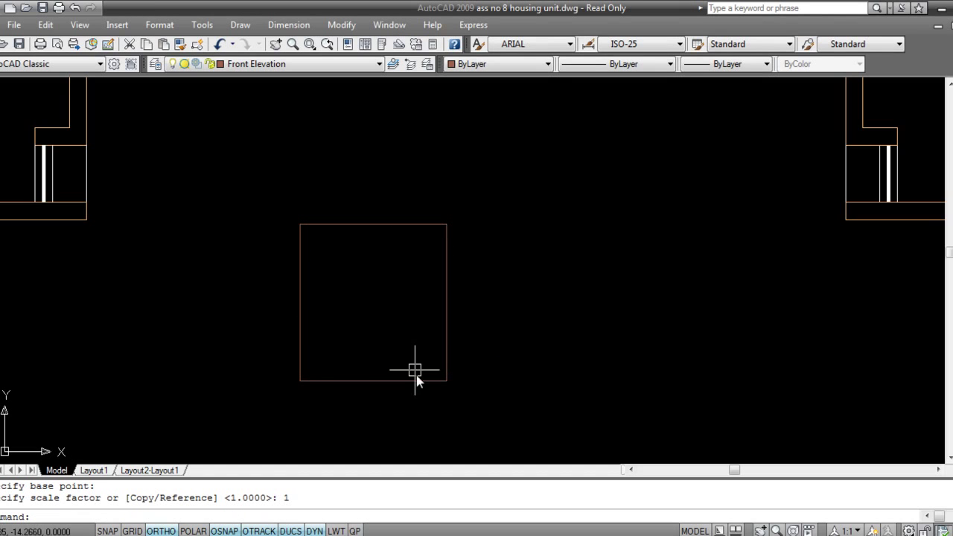
click(388, 382)
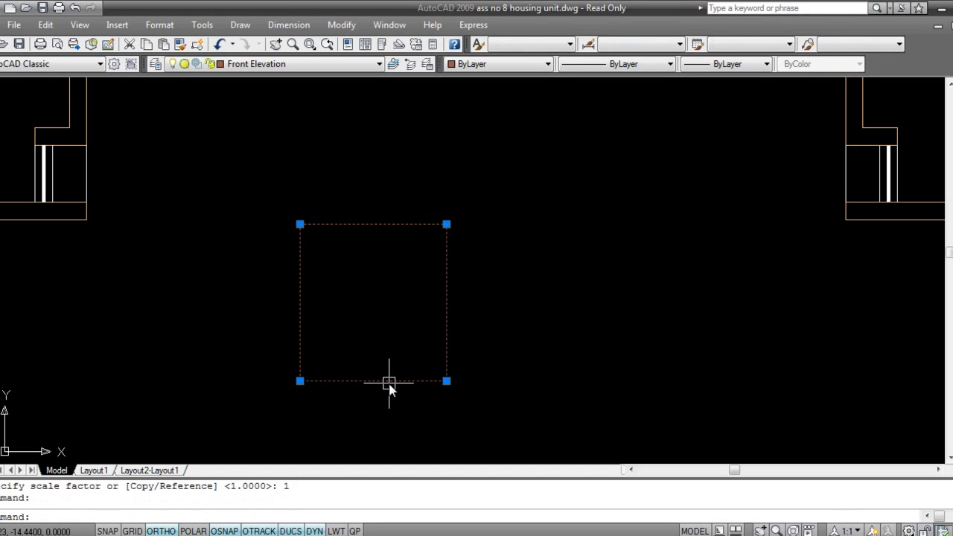
key(Escape)
text(s)
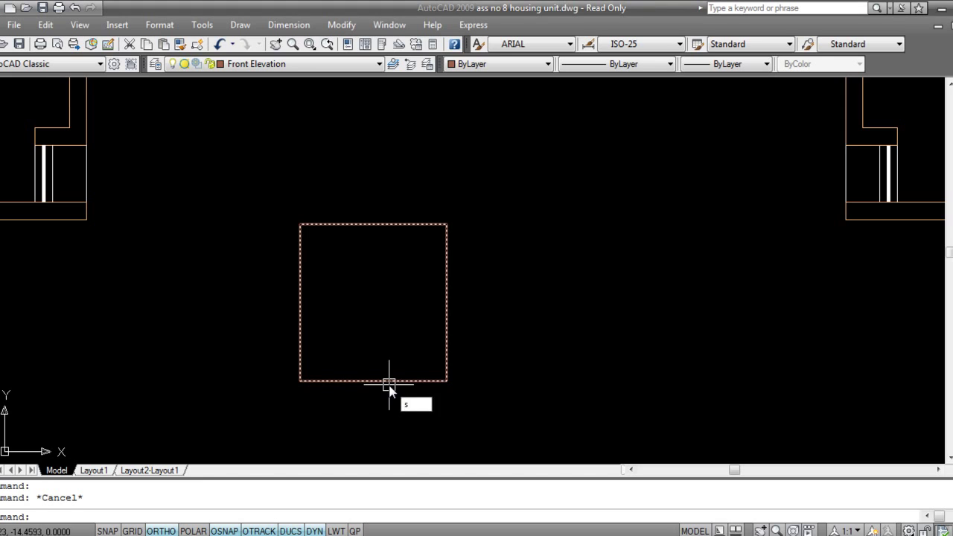
text(c)
key(Return)
click(389, 382)
key(Return)
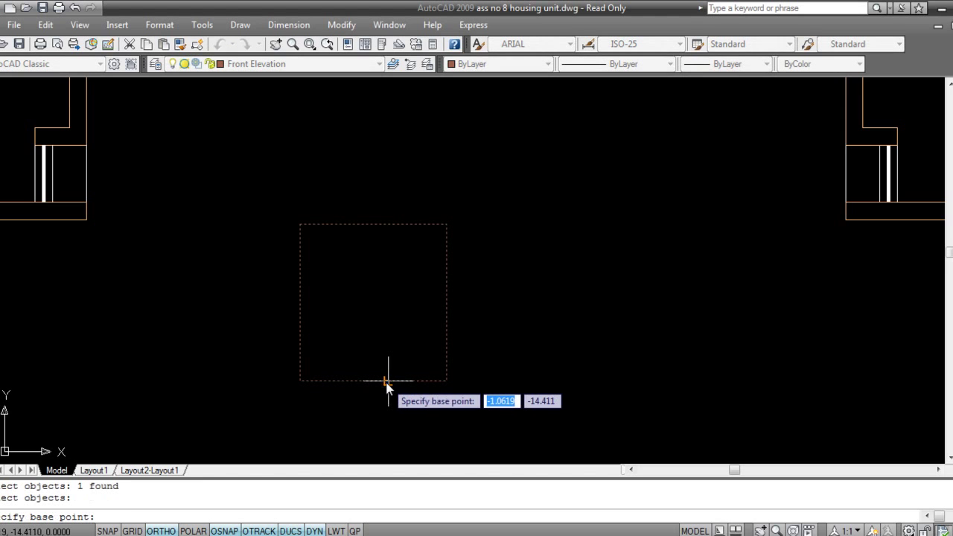
click(373, 382)
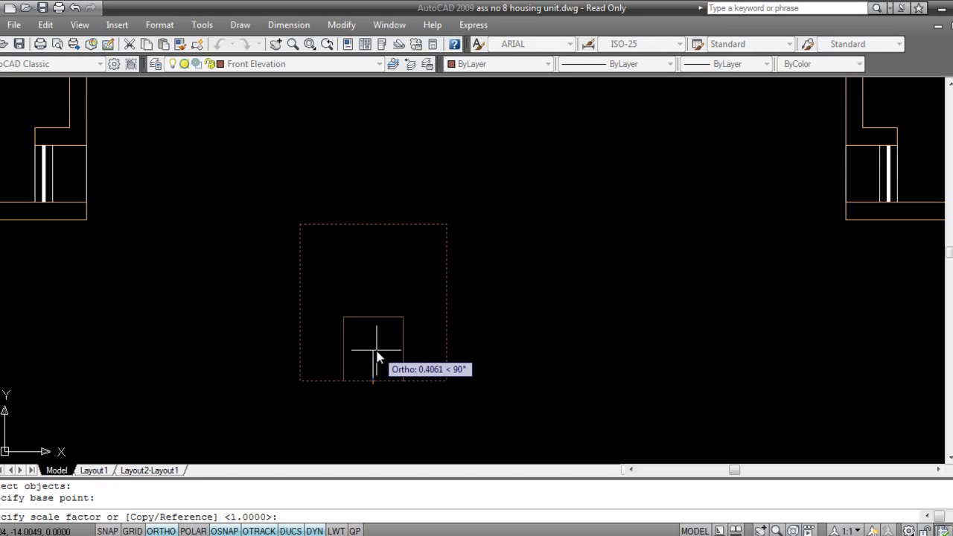
text(.5)
key(Return)
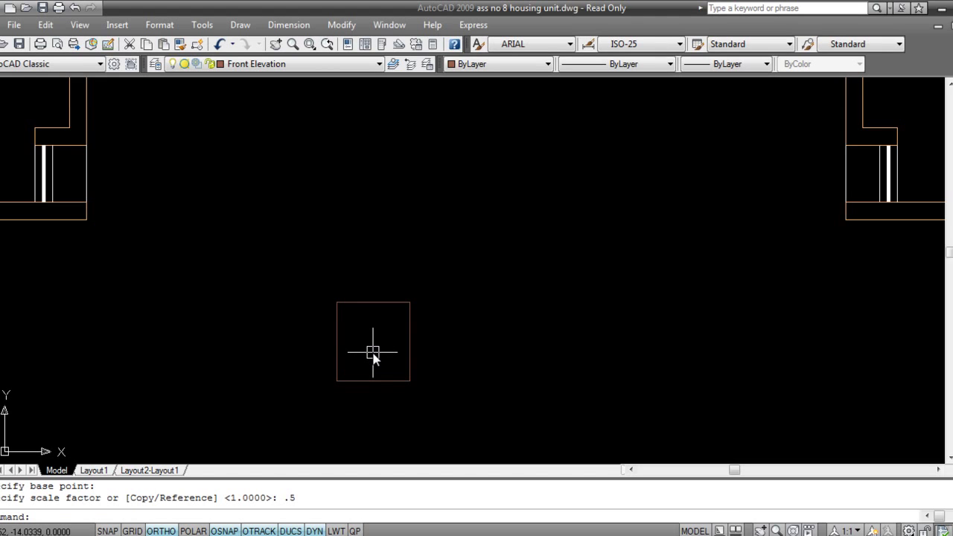
text(sc)
key(Return)
click(379, 380)
key(Return)
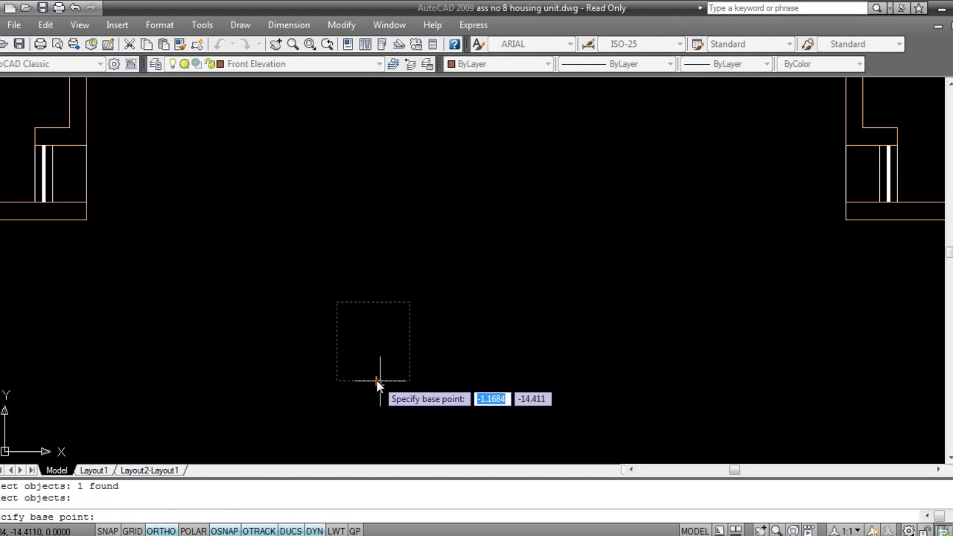
click(374, 381)
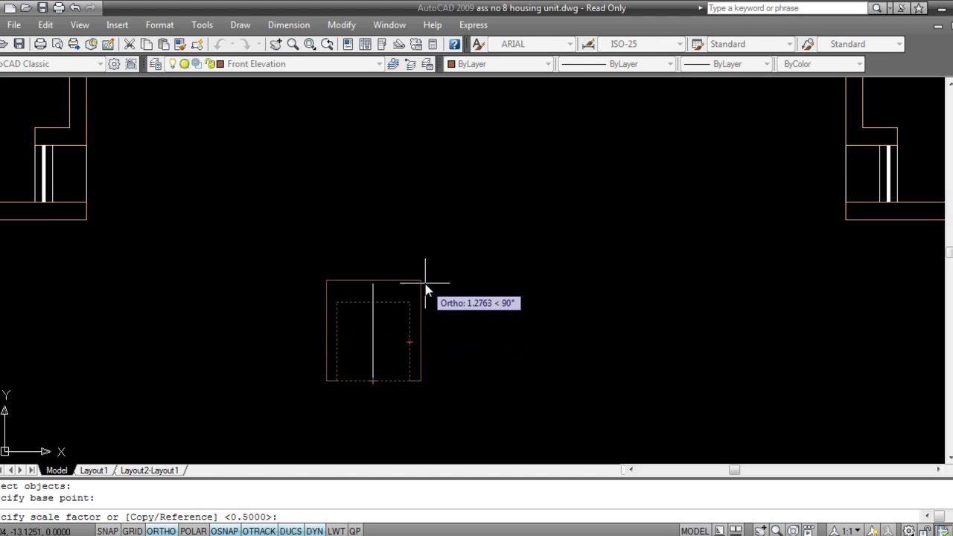
text(2)
key(Return)
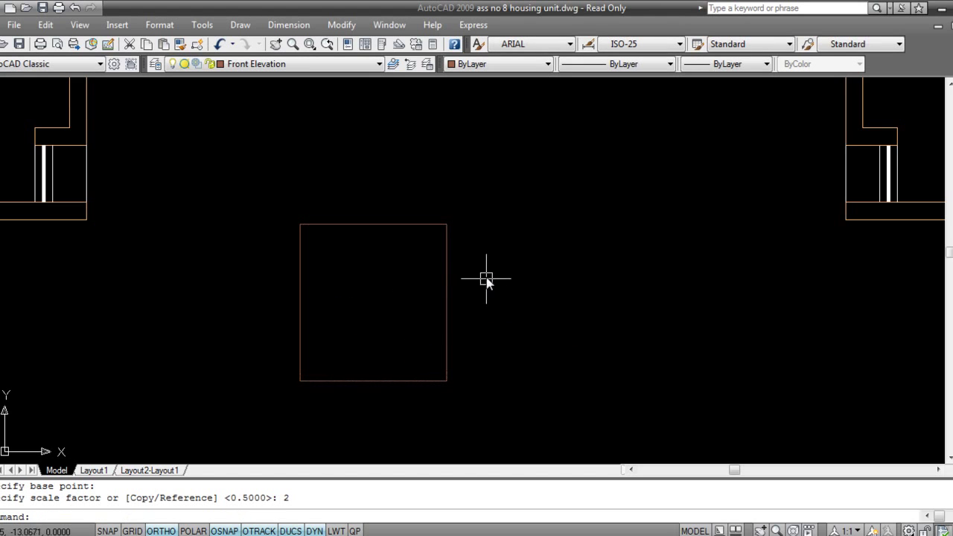
- Draw a smaller, nearly square rectangle right of the large one, then clear the selection
middle_drag(487, 276, 485, 289)
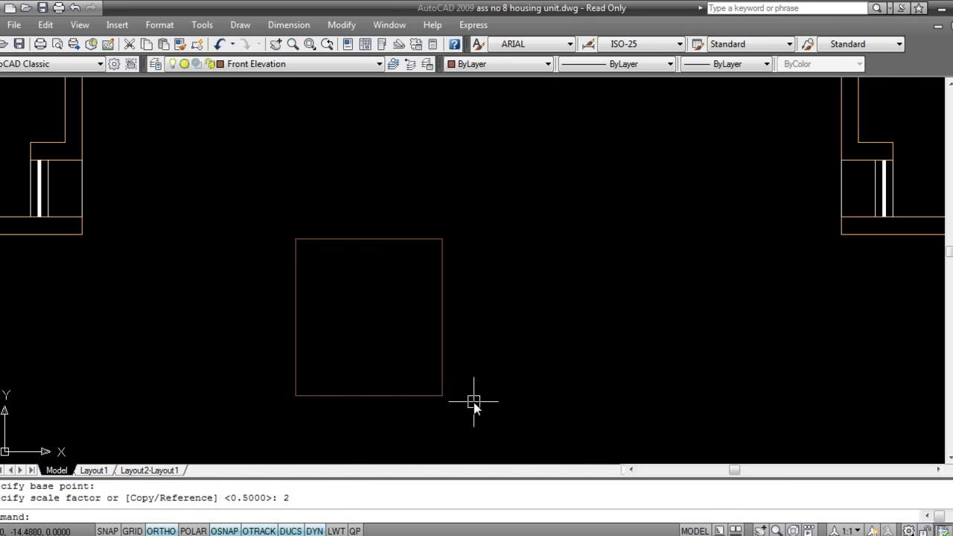
key(Escape)
key(Escape)
text(rec)
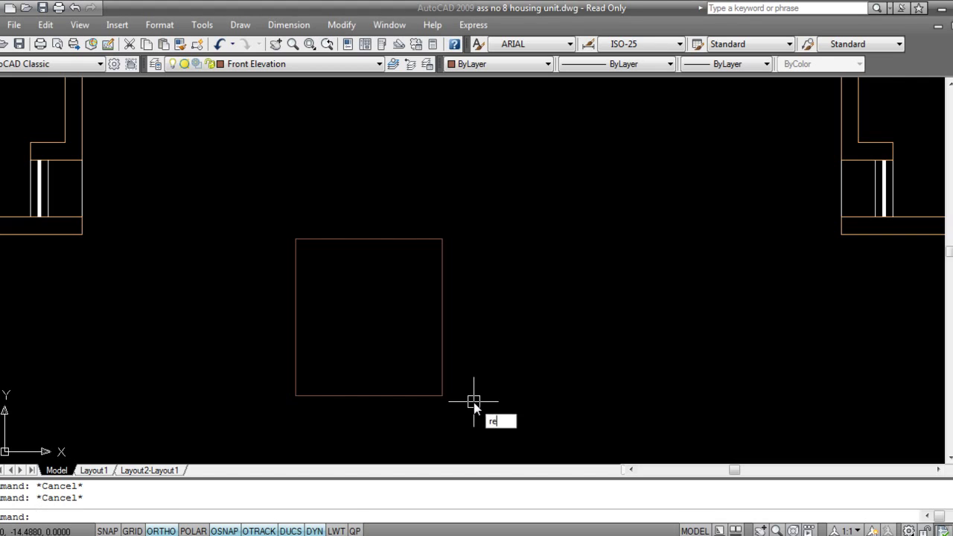
key(Return)
click(499, 276)
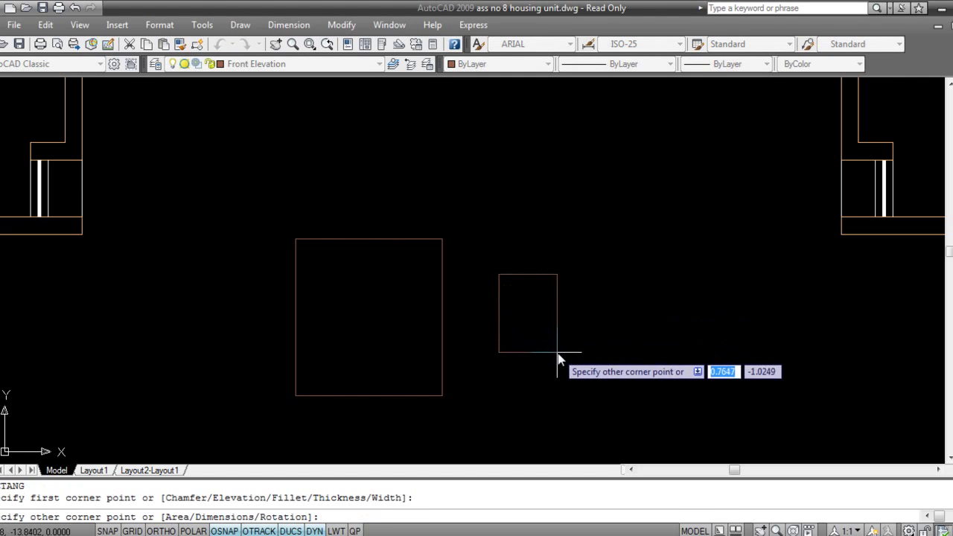
click(582, 361)
key(Escape)
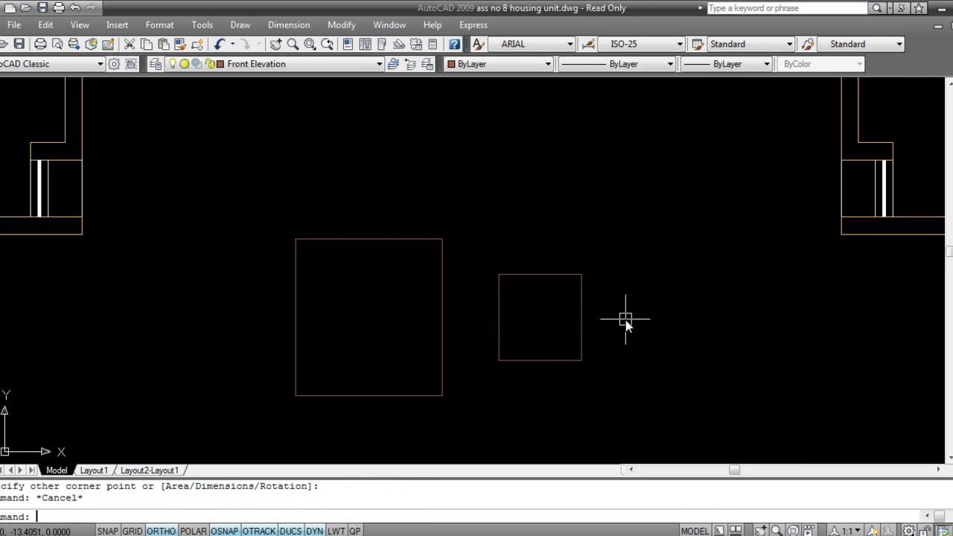
click(452, 412)
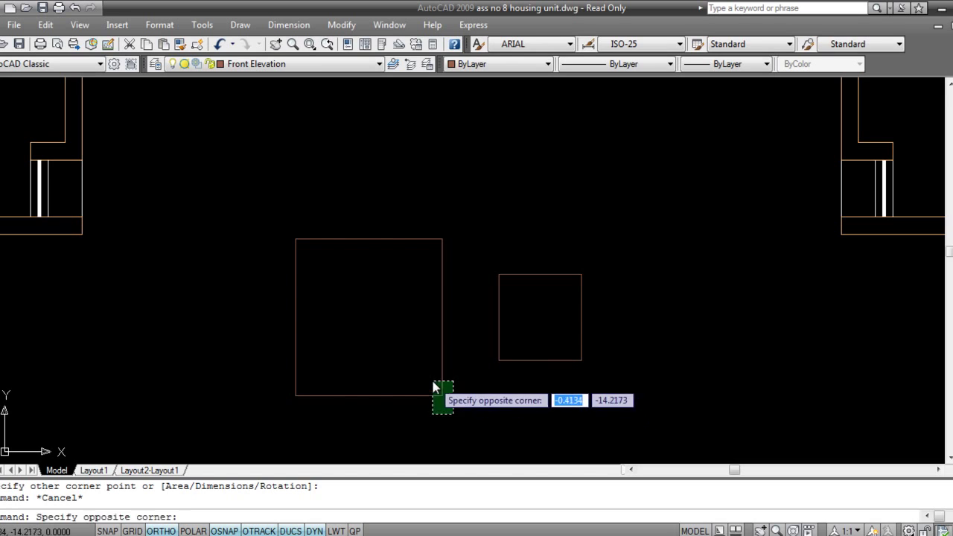
click(433, 381)
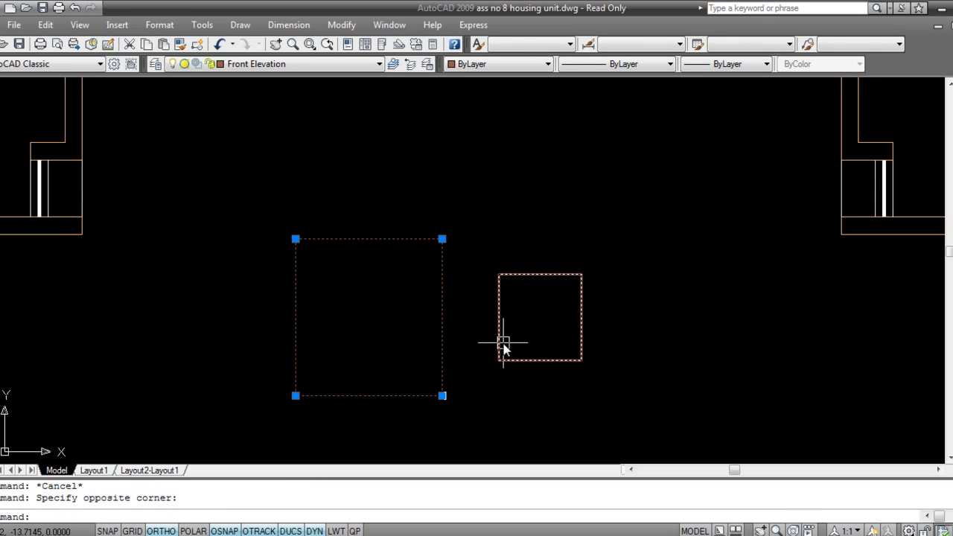
key(Escape)
- Select the large rectangle and start scaling it about its bottom midpoint
middle_drag(452, 342, 432, 347)
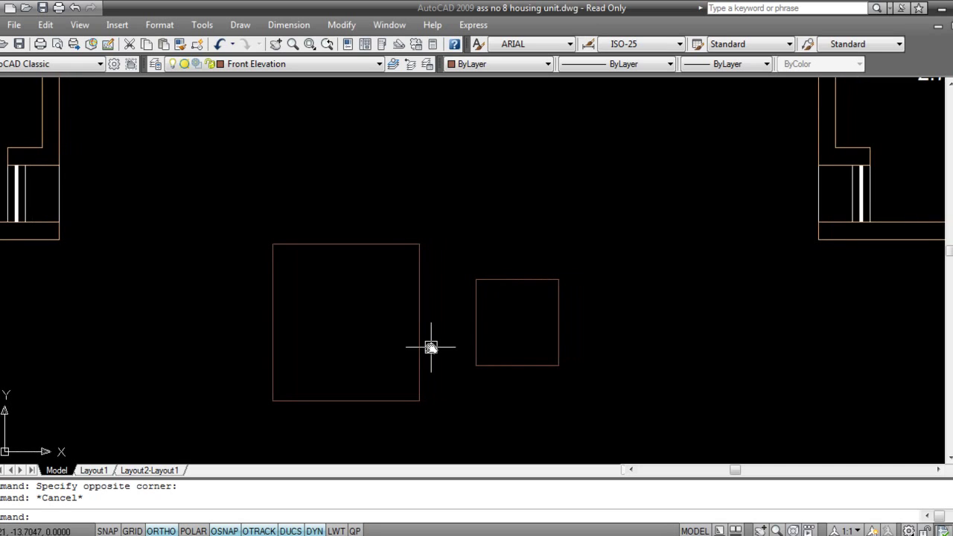
click(449, 409)
click(240, 227)
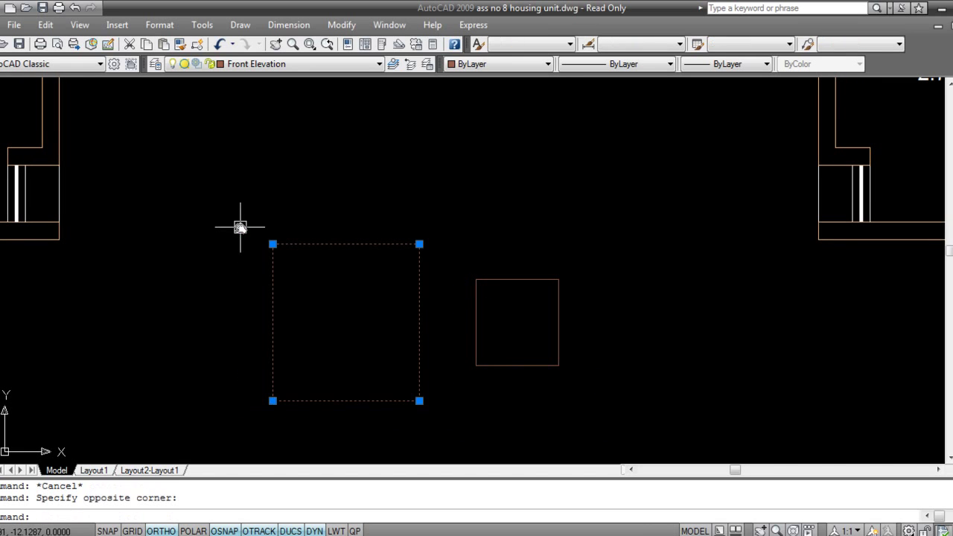
text(s)
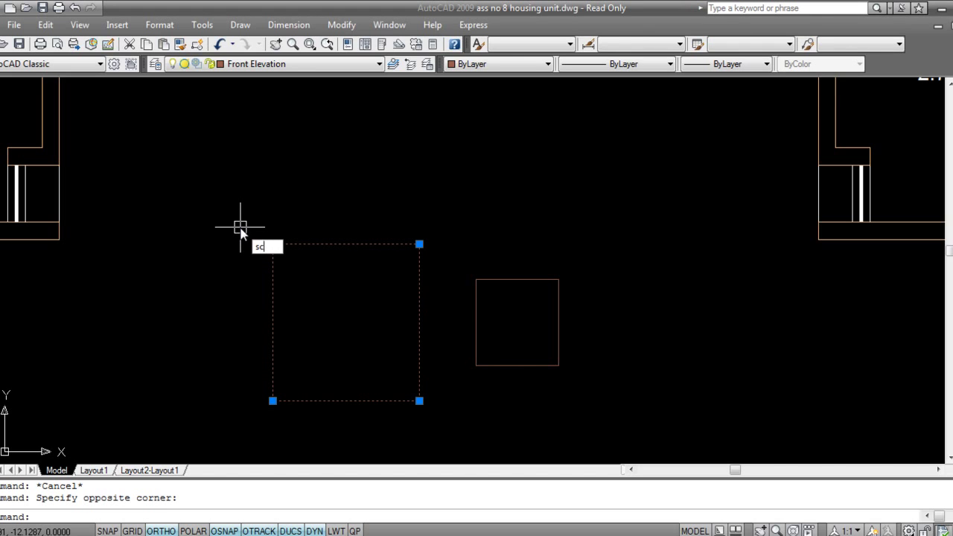
text(c)
key(Return)
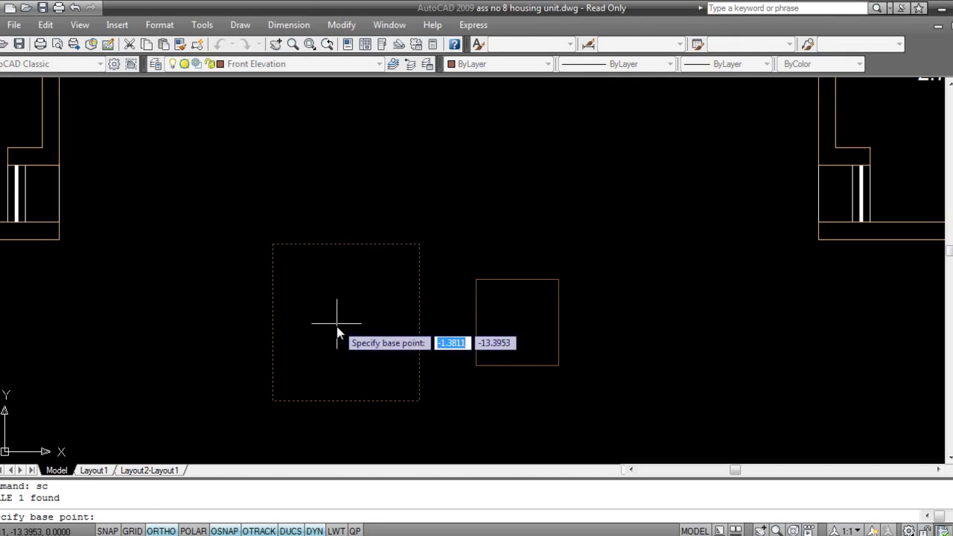
click(346, 401)
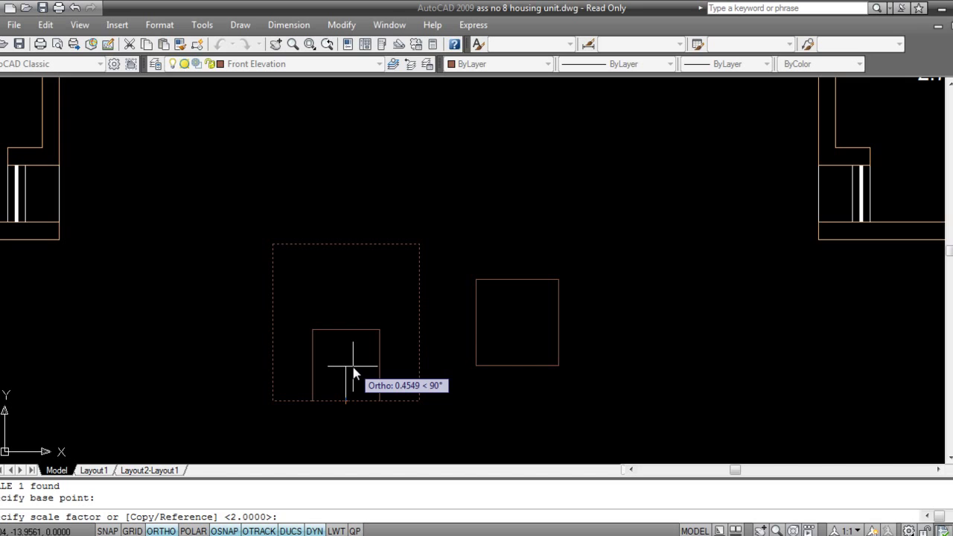
- Scale by reference from its right edge to the small square's left edge height
text(r)
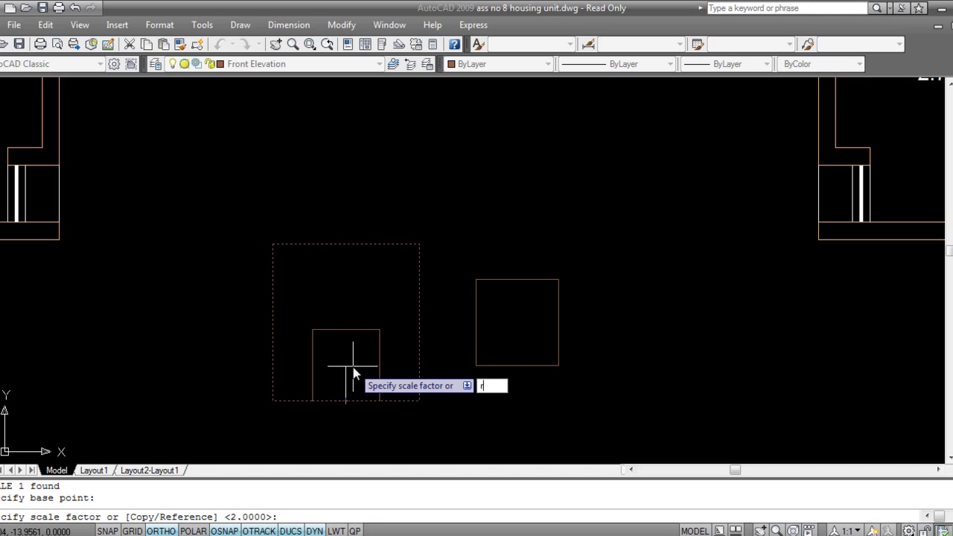
key(Return)
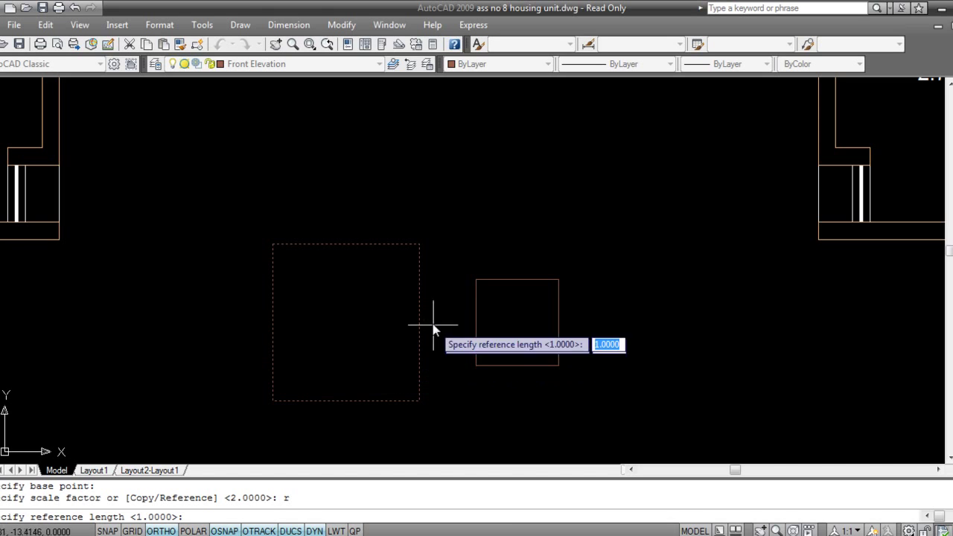
click(419, 244)
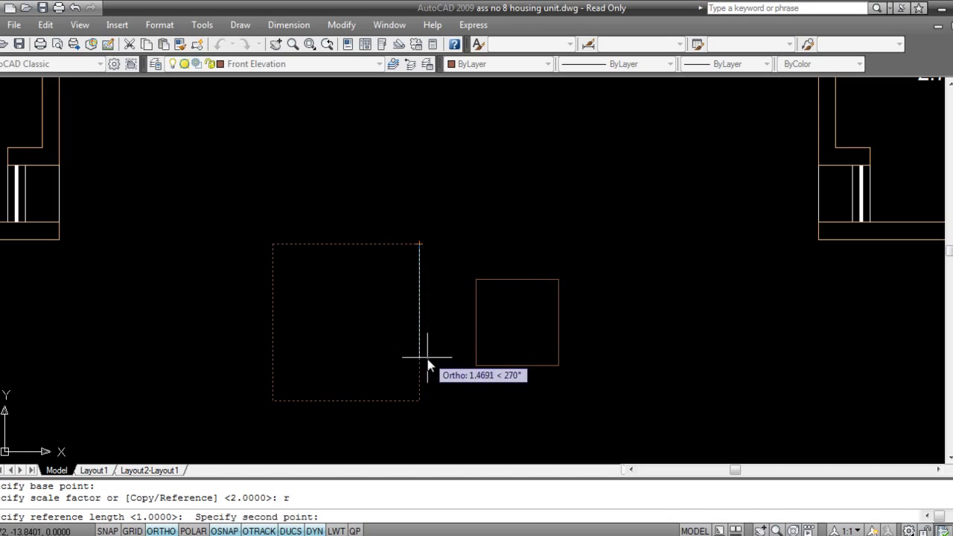
click(420, 400)
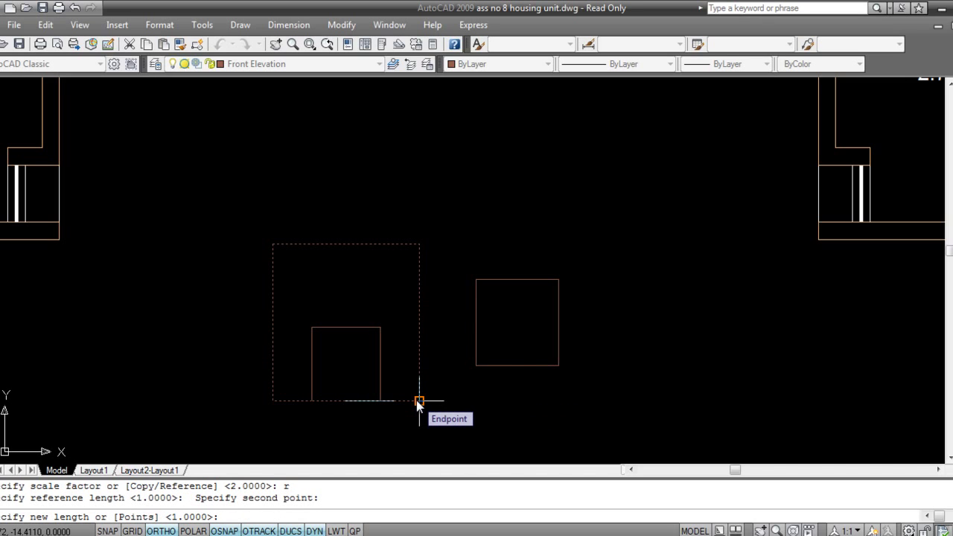
text(p)
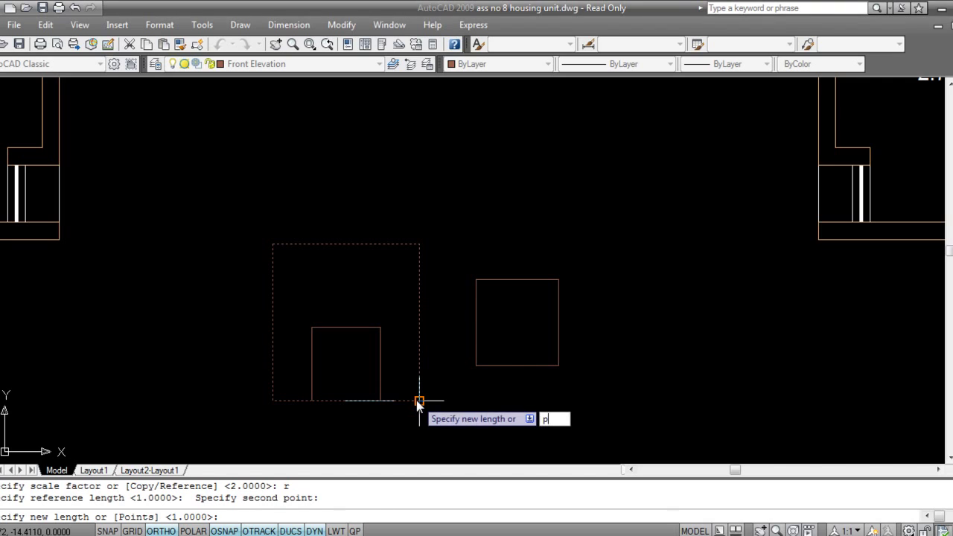
key(Return)
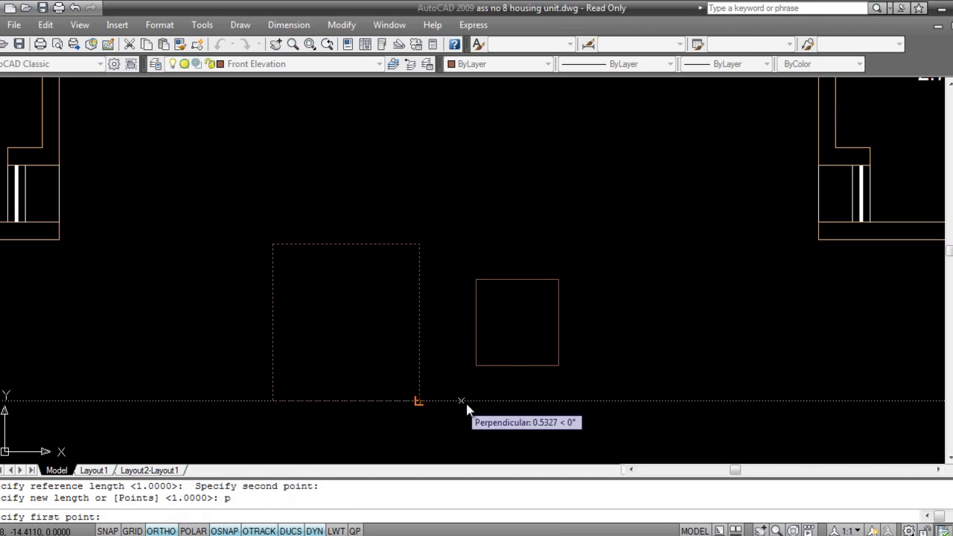
click(476, 280)
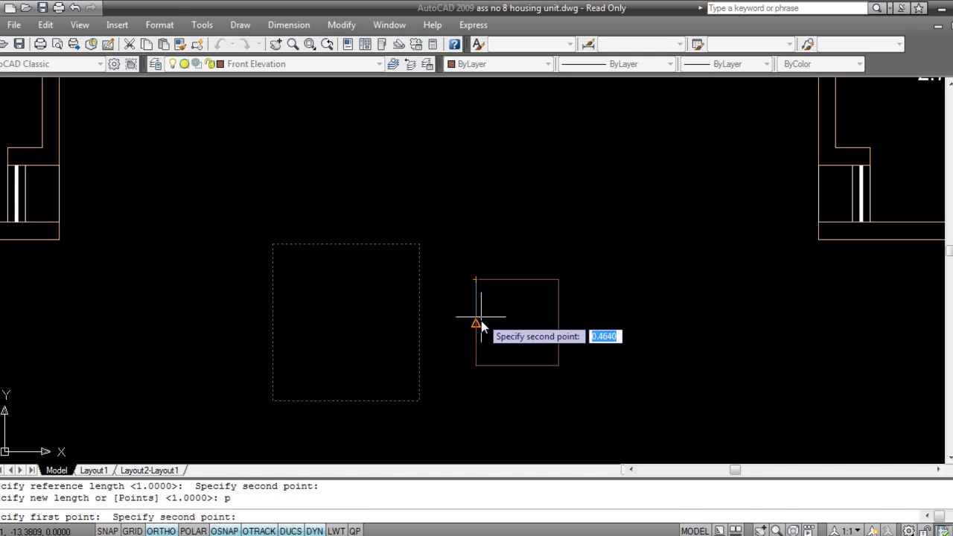
click(478, 365)
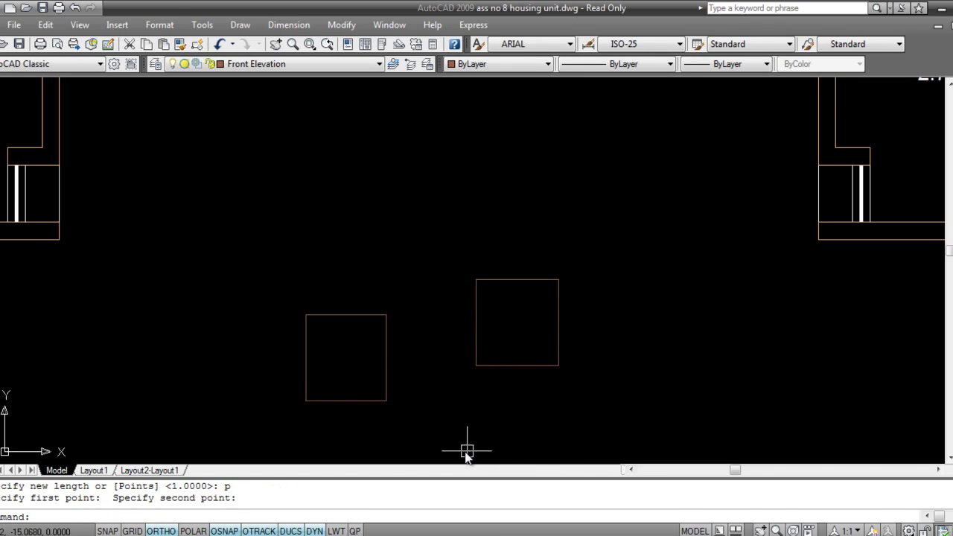
- Move the resized square by its top-right corner, Ortho off, to partly overlap the other square
right_click(384, 394)
text(m)
key(Return)
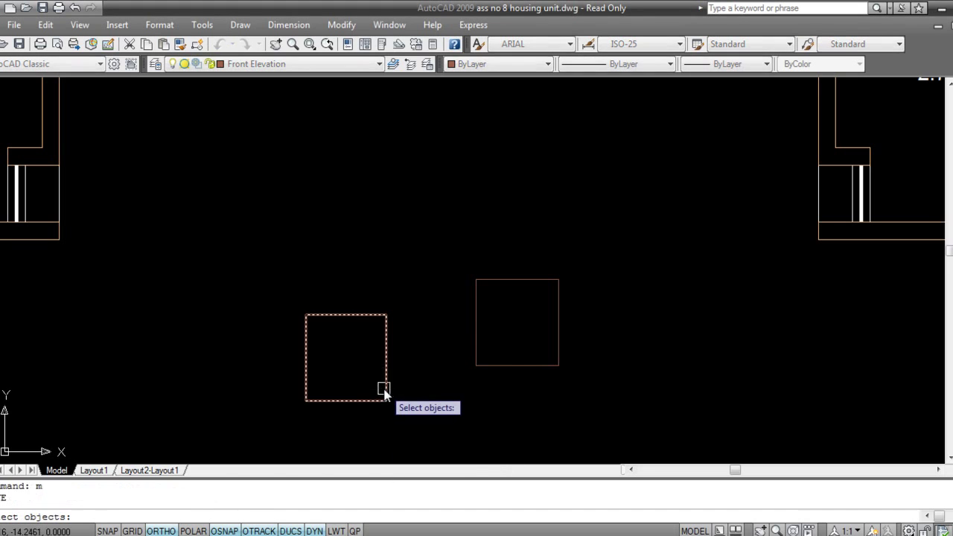
click(385, 391)
key(Return)
click(387, 316)
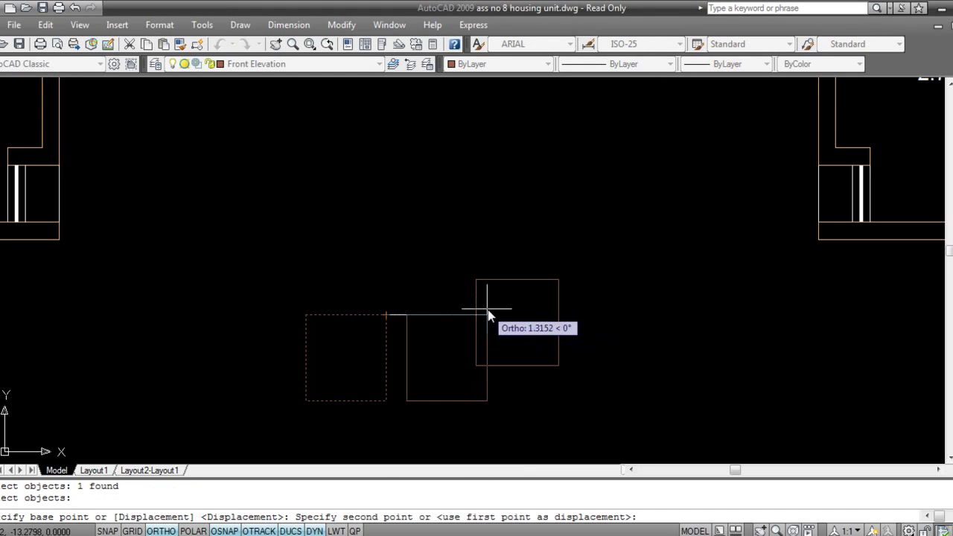
key(F8)
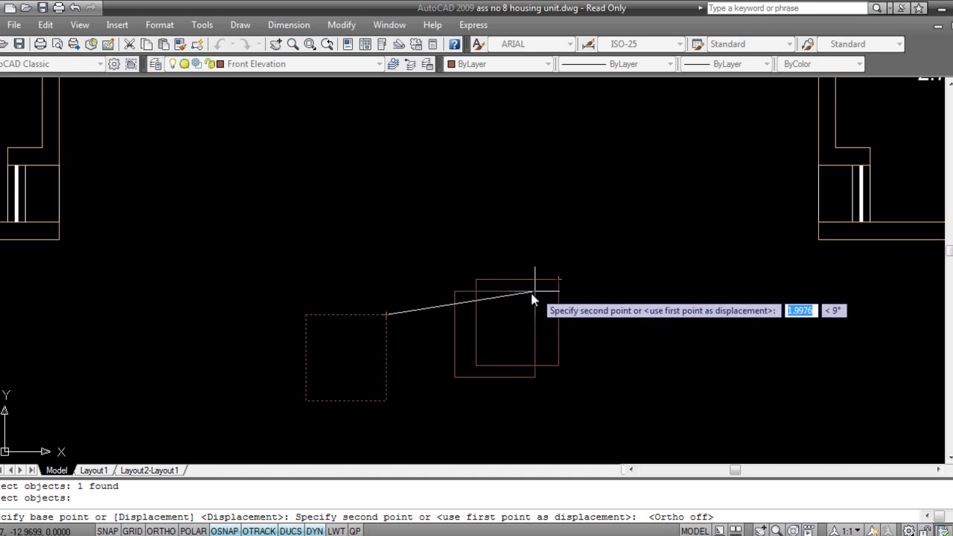
click(411, 214)
- Bring the kitchen into view and draw a rectangle snapped to the counter corners
middle_drag(511, 187, 494, 330)
middle_drag(498, 238, 487, 355)
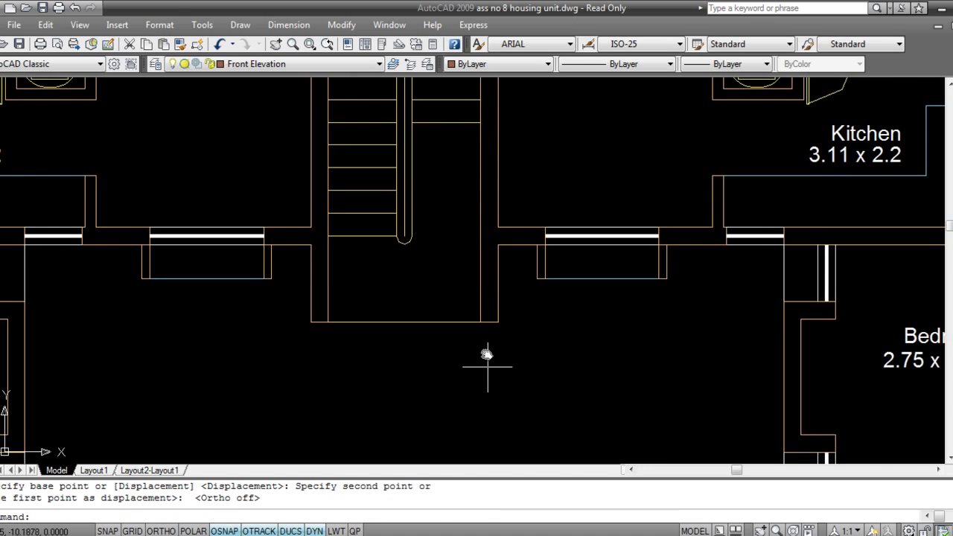
mouse_move(504, 191)
middle_down()
mouse_move(466, 199)
mouse_move(366, 411)
mouse_move(277, 351)
mouse_move(224, 336)
middle_up()
scroll(277, 351, up, 2)
scroll(196, 315, up, 3)
scroll(326, 334, down, 2)
middle_drag(326, 335, 325, 330)
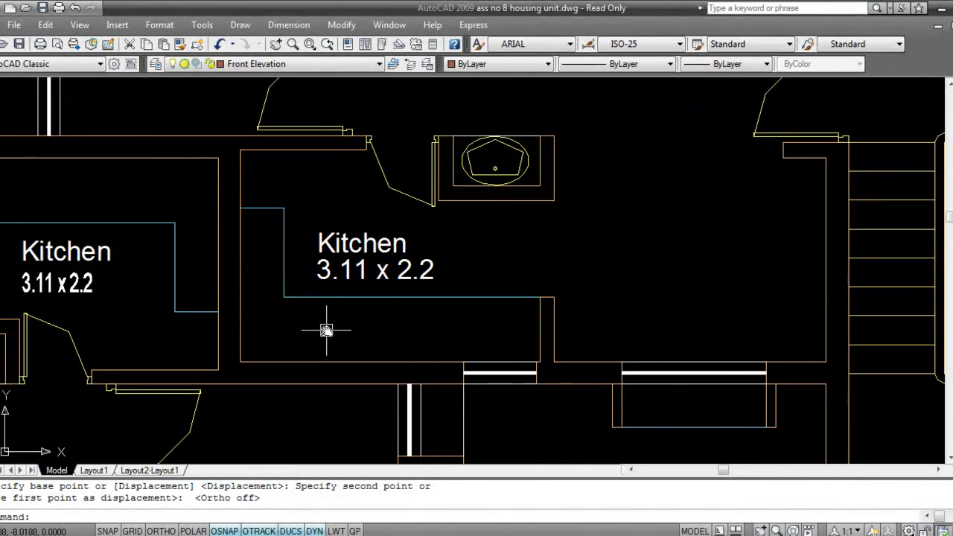
text(rec)
key(Return)
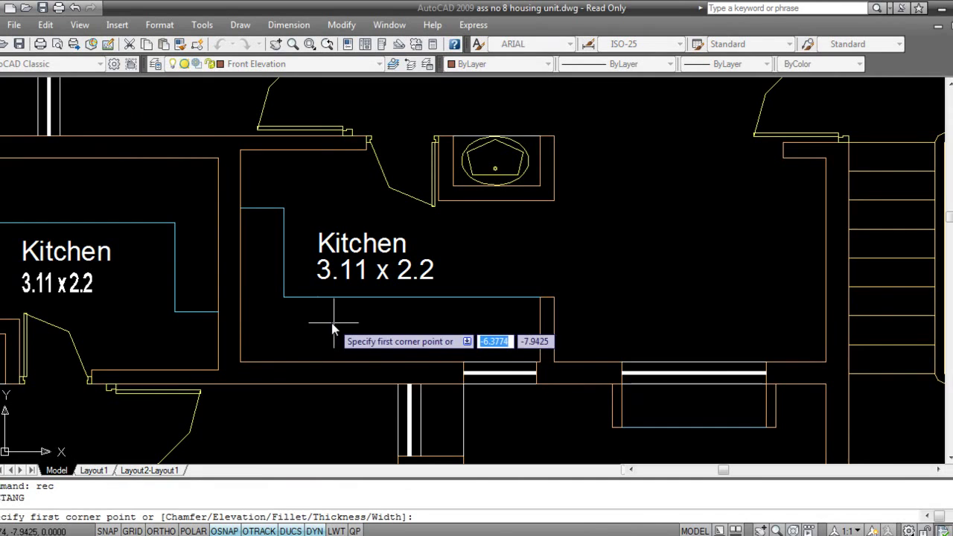
click(312, 297)
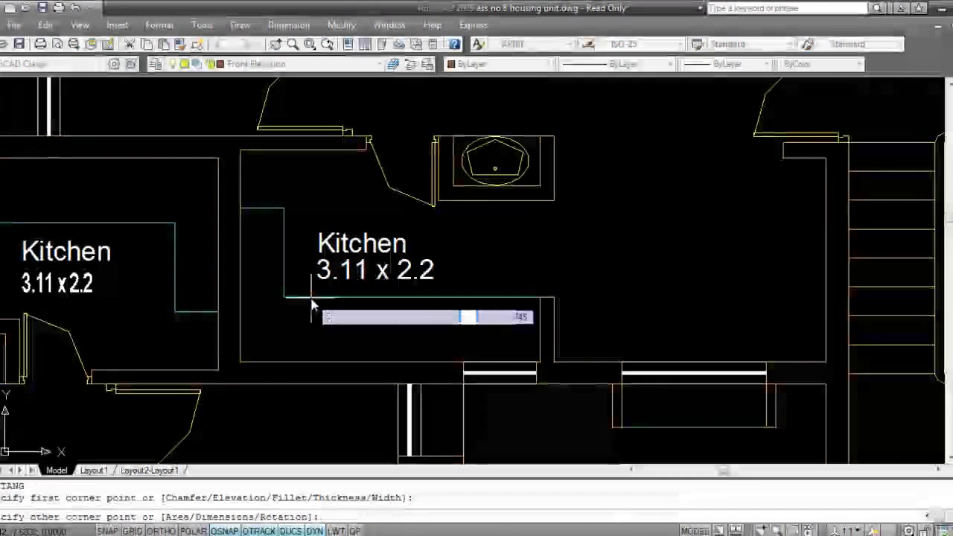
click(381, 363)
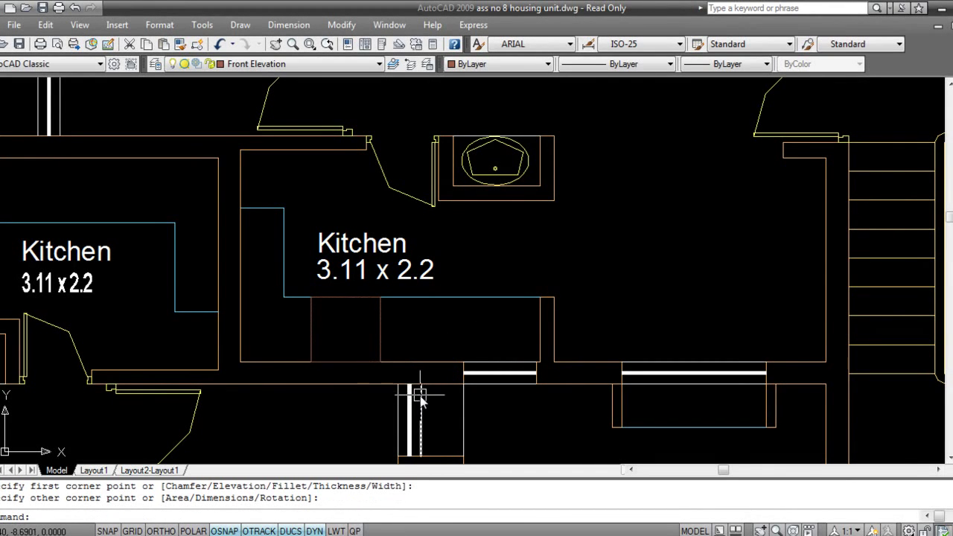
- Draw a second rectangle along the counter's front edge, then clear the selection
mouse_move(417, 335)
middle_down()
mouse_move(469, 340)
mouse_move(432, 353)
middle_up()
text(rec)
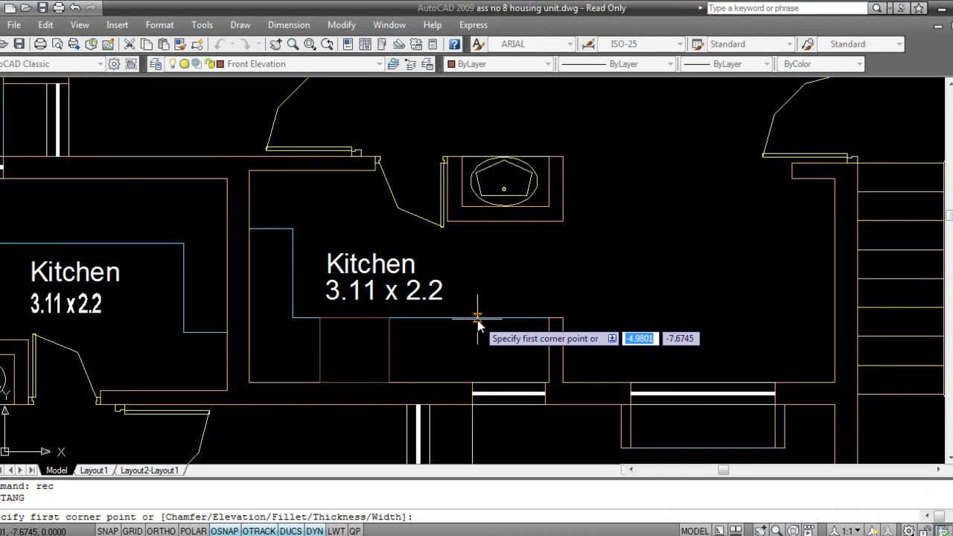
click(548, 320)
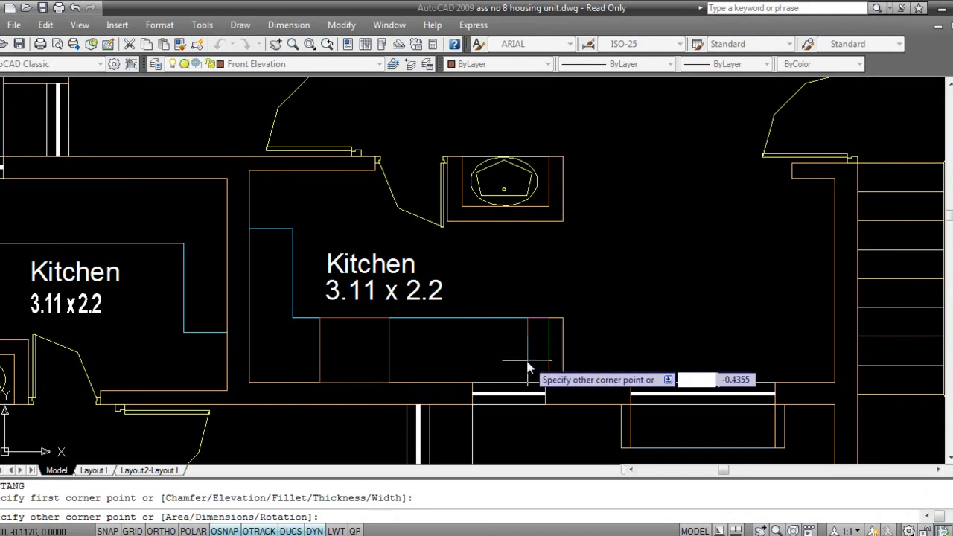
click(472, 383)
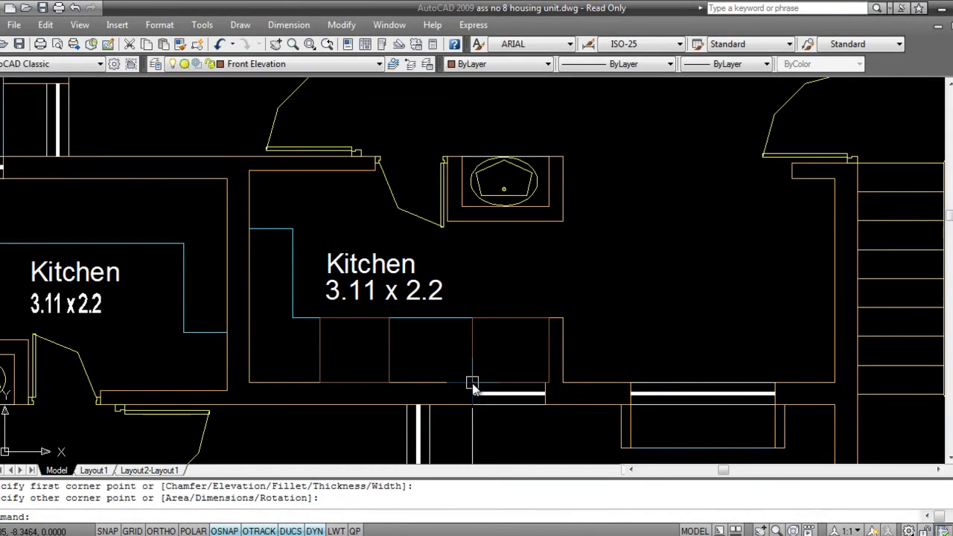
key(Escape)
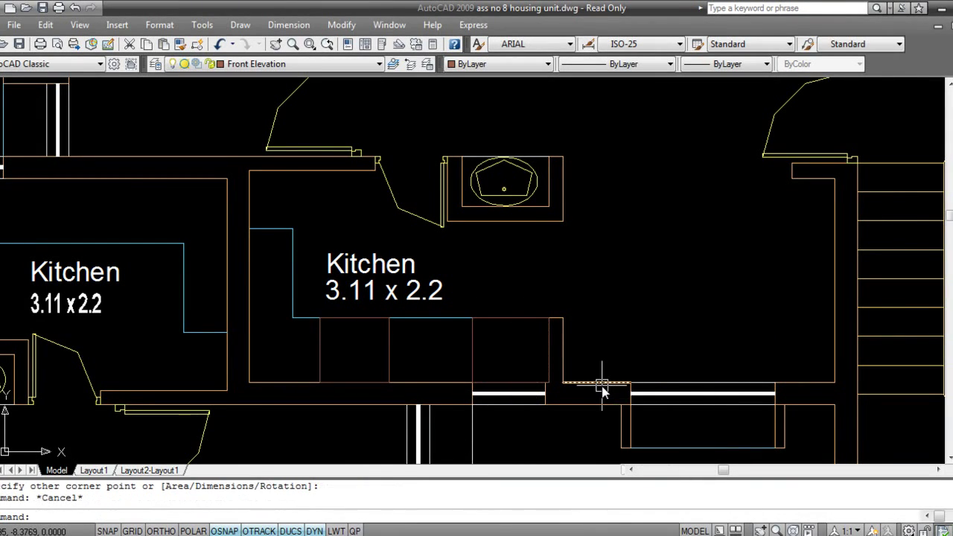
click(472, 358)
click(389, 358)
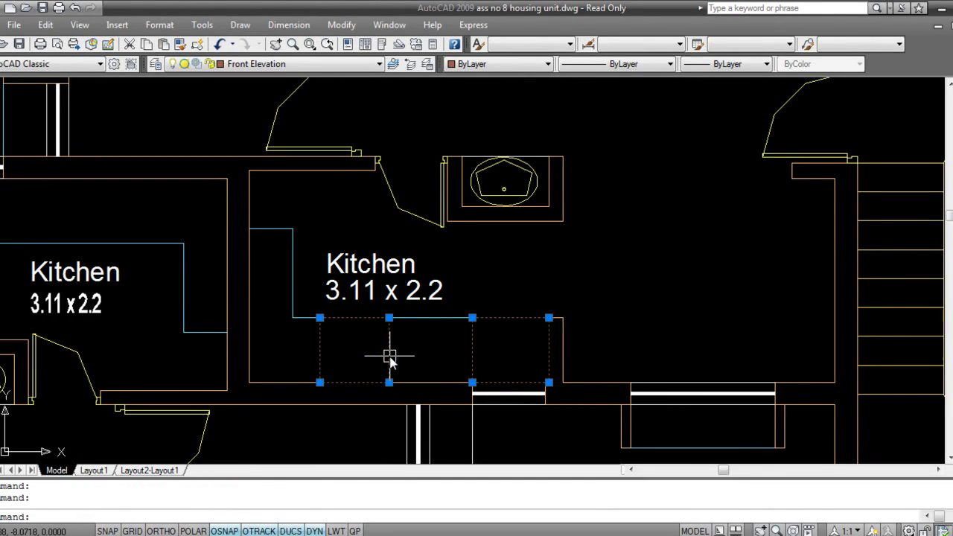
key(Escape)
key(Escape)
- Browse to Cook 2' 01.dwg in the Cooking range folder and confirm the Insert dialog
text(i)
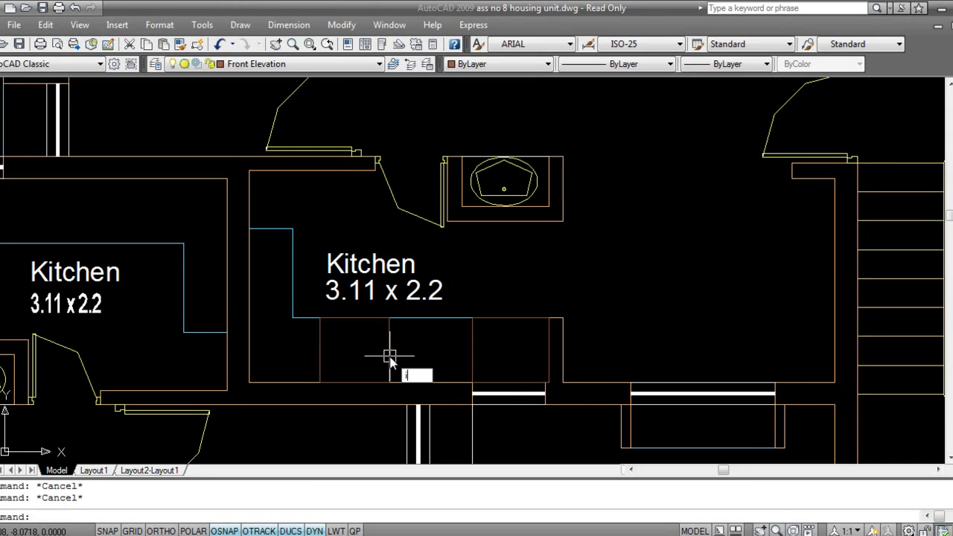
key(Return)
click(519, 193)
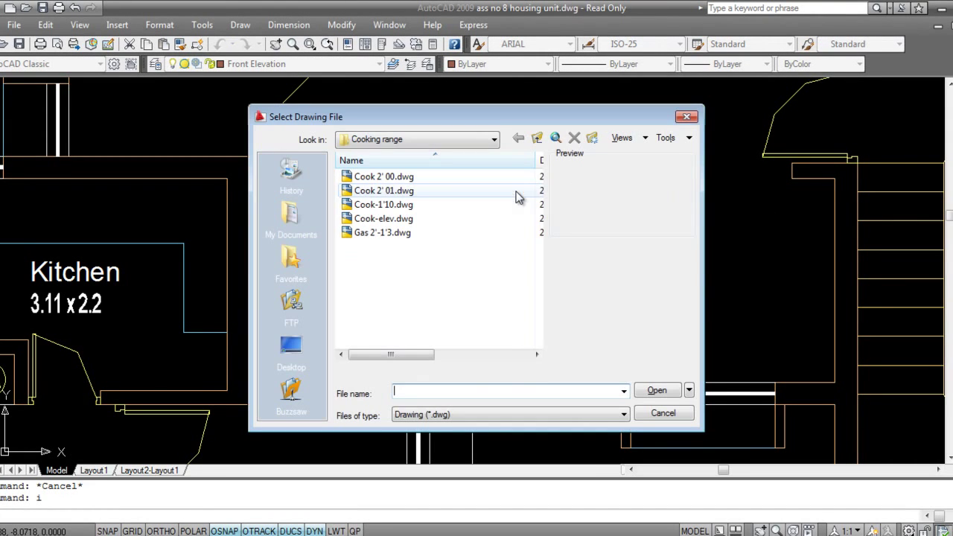
click(386, 176)
click(389, 192)
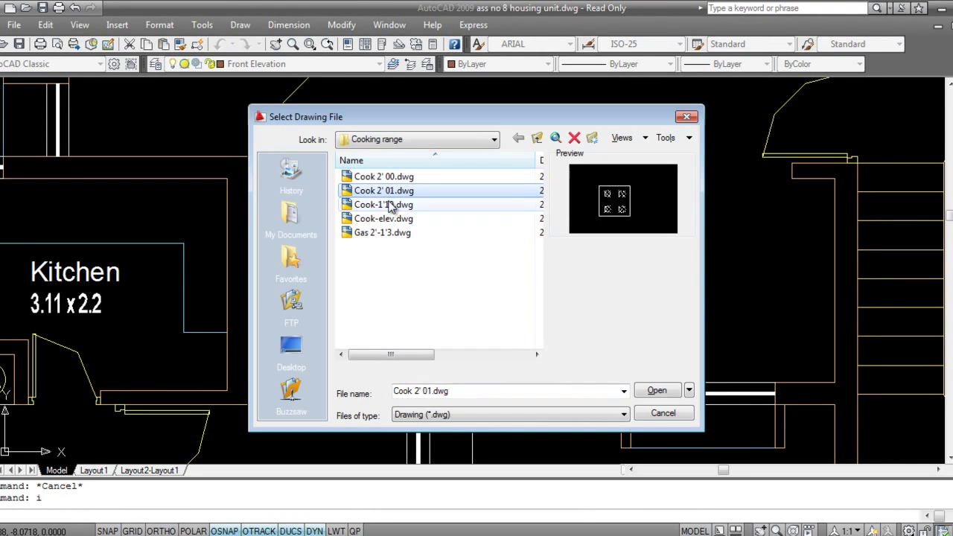
click(394, 204)
click(397, 192)
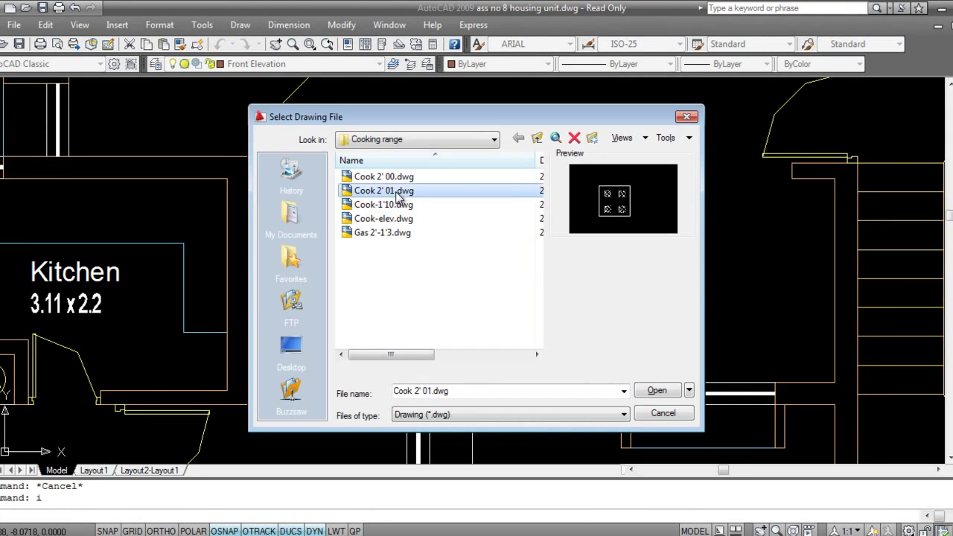
click(654, 390)
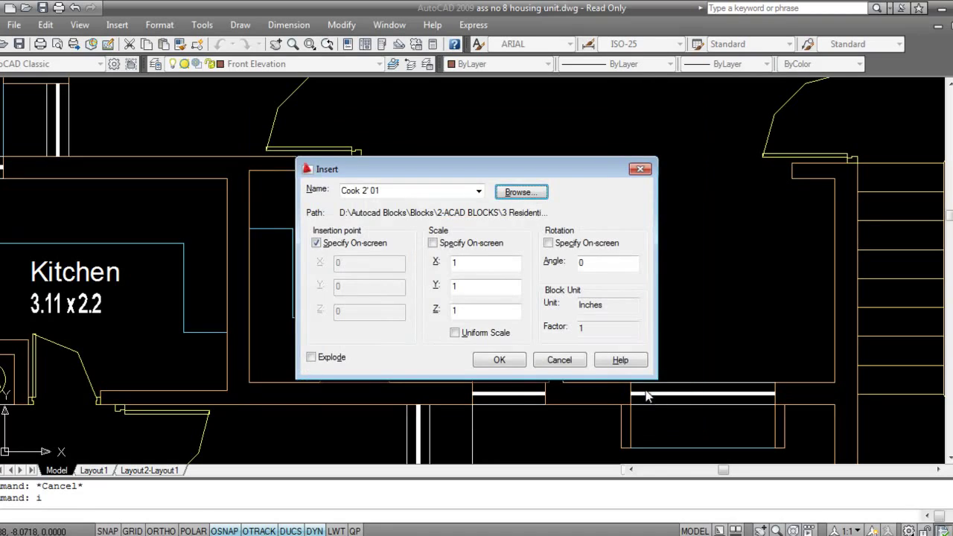
click(501, 361)
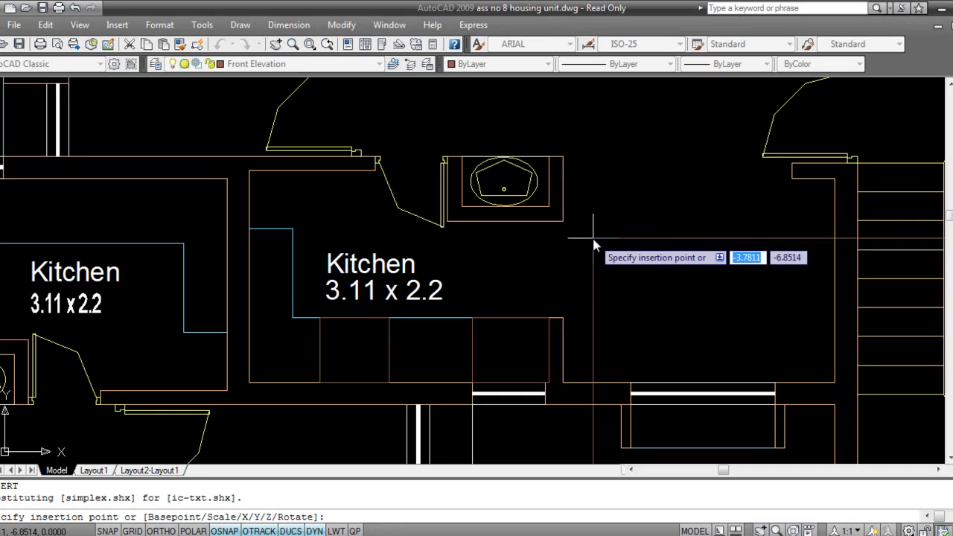
- Place the Cook 2' 01 block to the right of the floor plan
scroll(594, 246, down, 10)
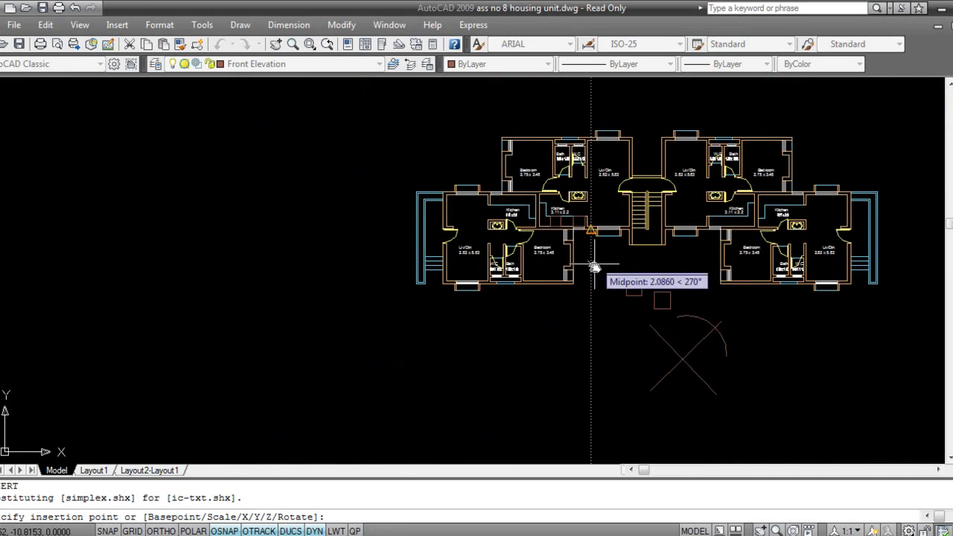
middle_drag(592, 259, 296, 248)
click(600, 140)
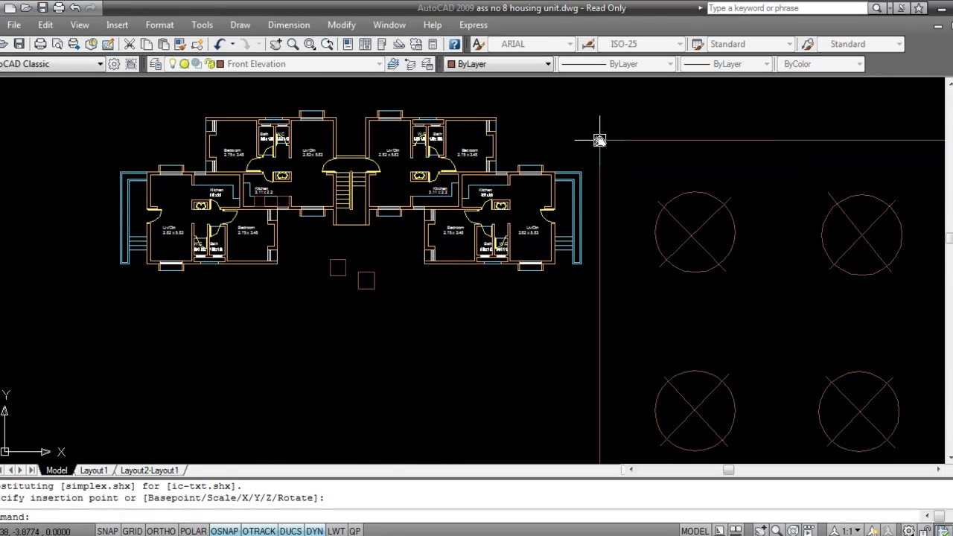
middle_drag(703, 318, 479, 283)
- Zoom and pan to compare the kitchen platform with the block, then begin window-selecting the block
scroll(479, 283, down, 2)
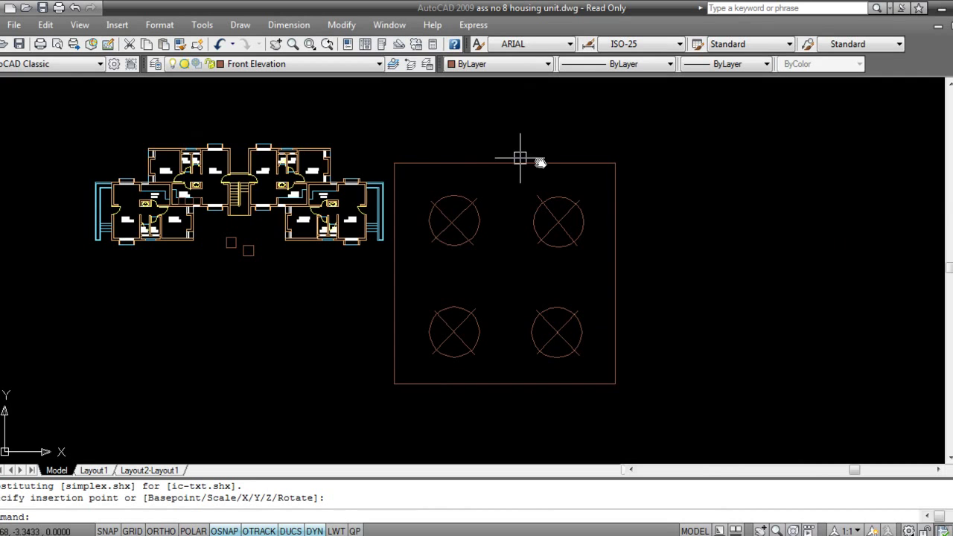
middle_drag(373, 301, 490, 336)
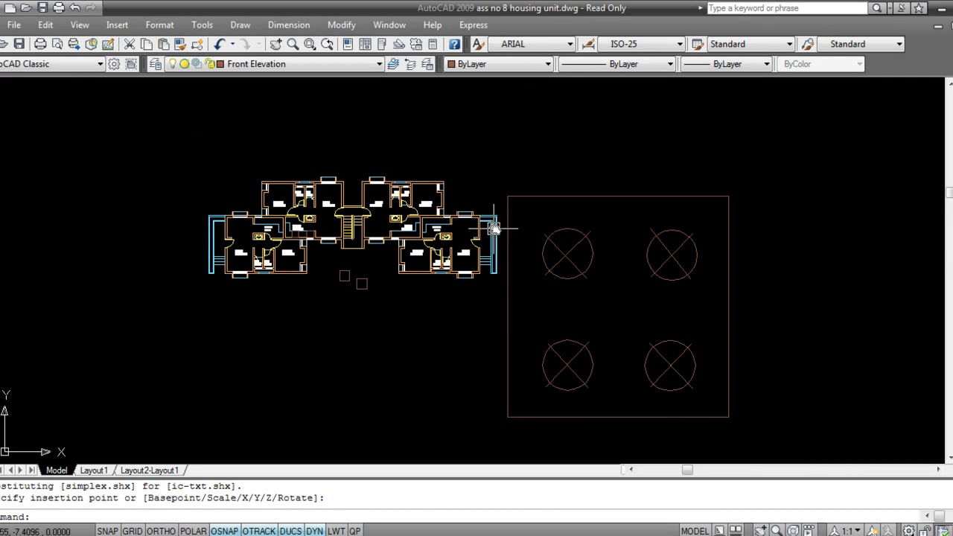
scroll(321, 268, up, 5)
scroll(332, 298, down, 2)
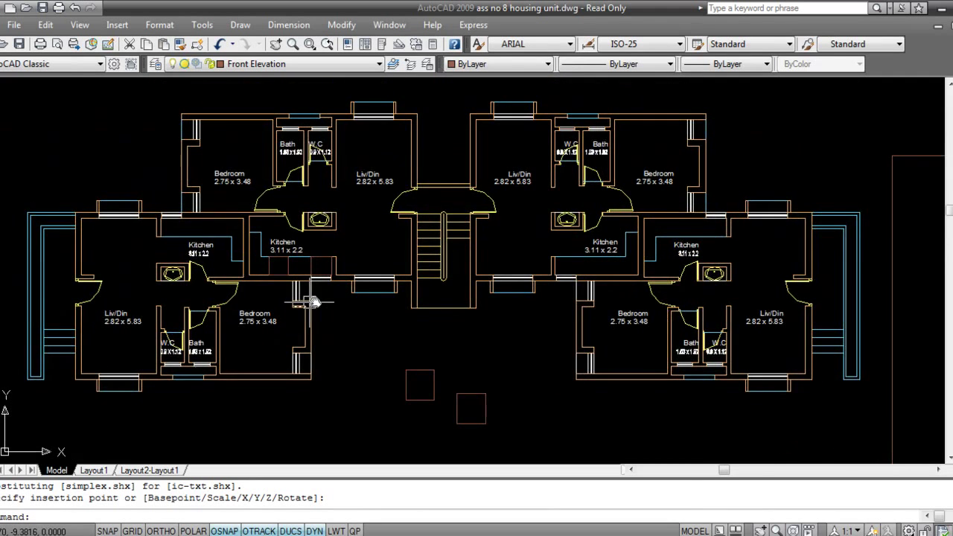
mouse_move(682, 325)
middle_down()
mouse_move(536, 335)
mouse_move(537, 268)
middle_up()
scroll(633, 362, down, 3)
scroll(549, 320, down, 1)
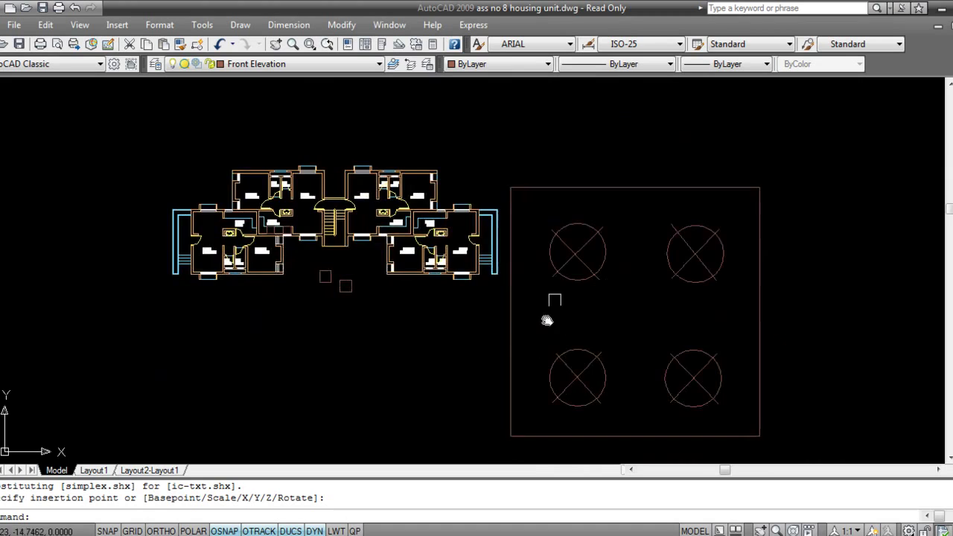
middle_drag(549, 319, 588, 327)
scroll(272, 264, up, 4)
scroll(403, 216, up, 3)
scroll(437, 234, up, 1)
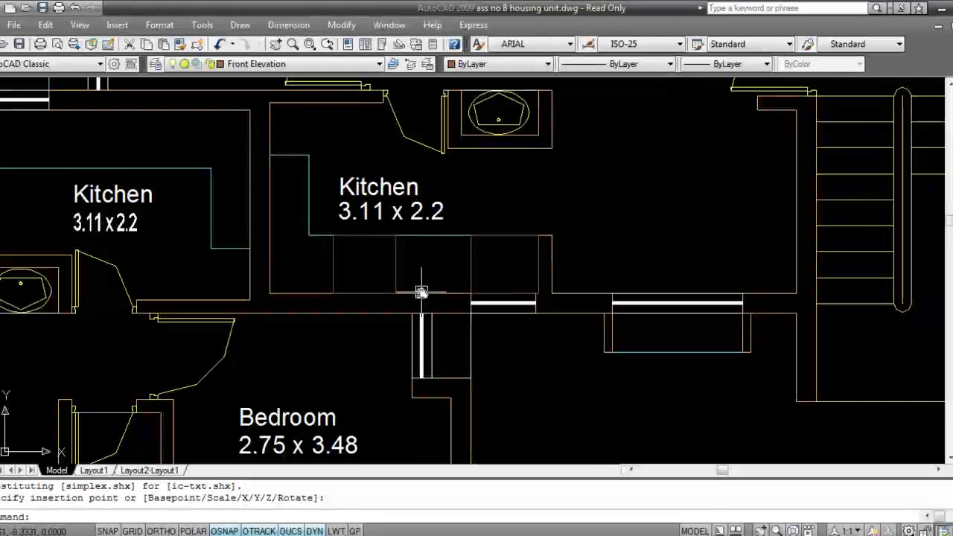
middle_drag(456, 278, 427, 287)
scroll(399, 301, up, 1)
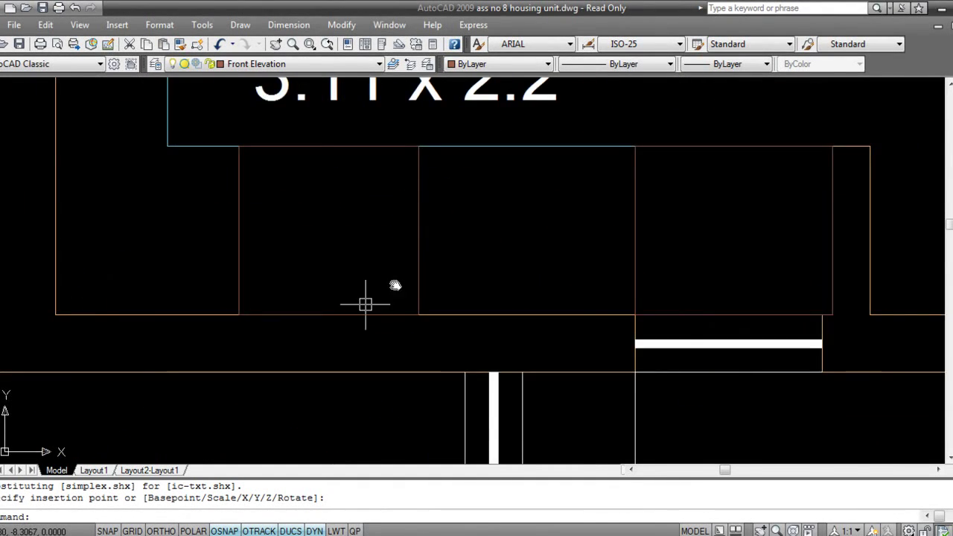
scroll(366, 303, down, 6)
middle_drag(448, 255, 127, 195)
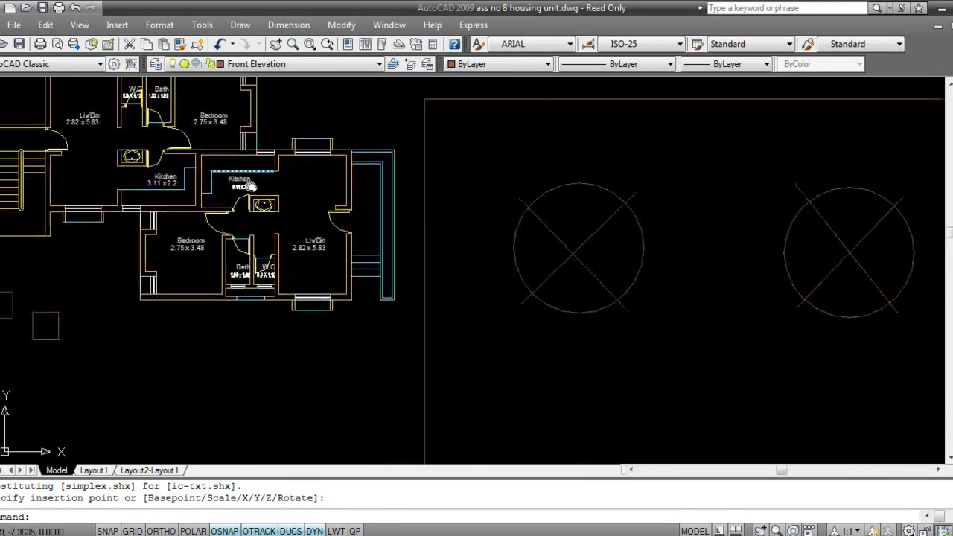
scroll(523, 291, down, 3)
click(639, 402)
- Scale the block about its bottom midpoint, using its left side as the reference length
click(384, 143)
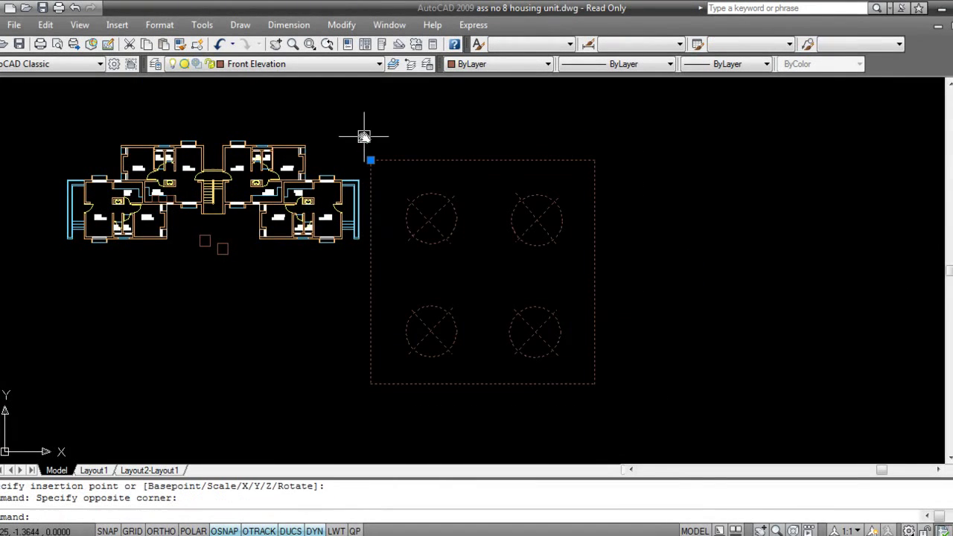
text(sc)
key(Return)
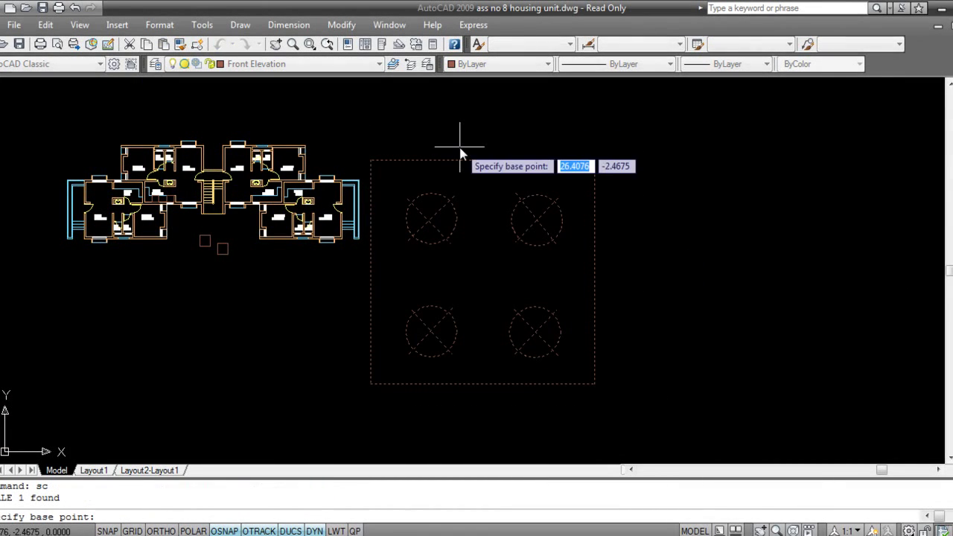
click(482, 385)
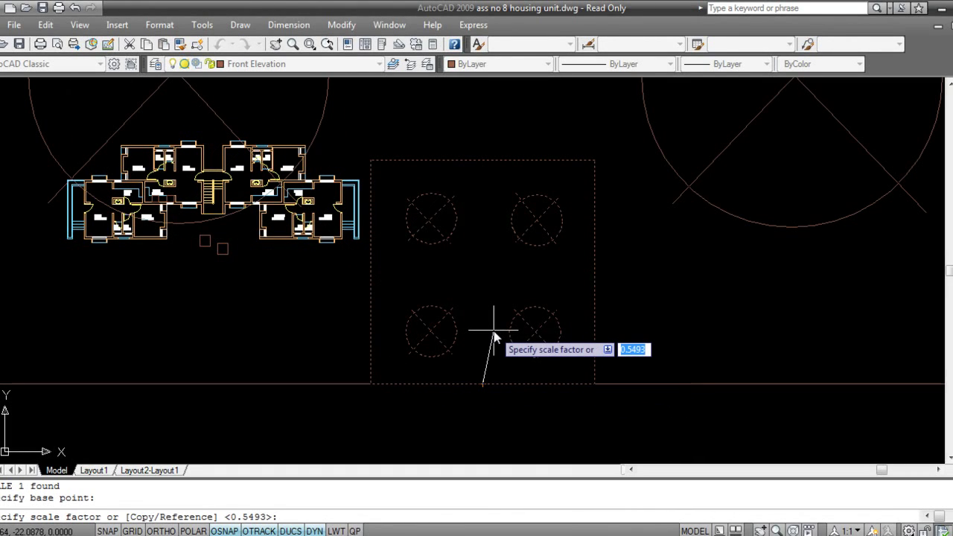
text(r)
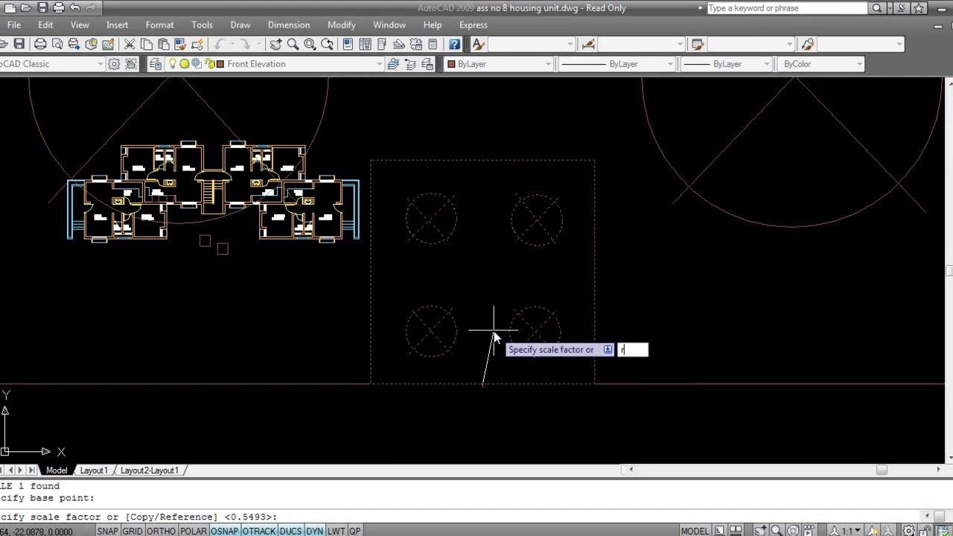
key(Return)
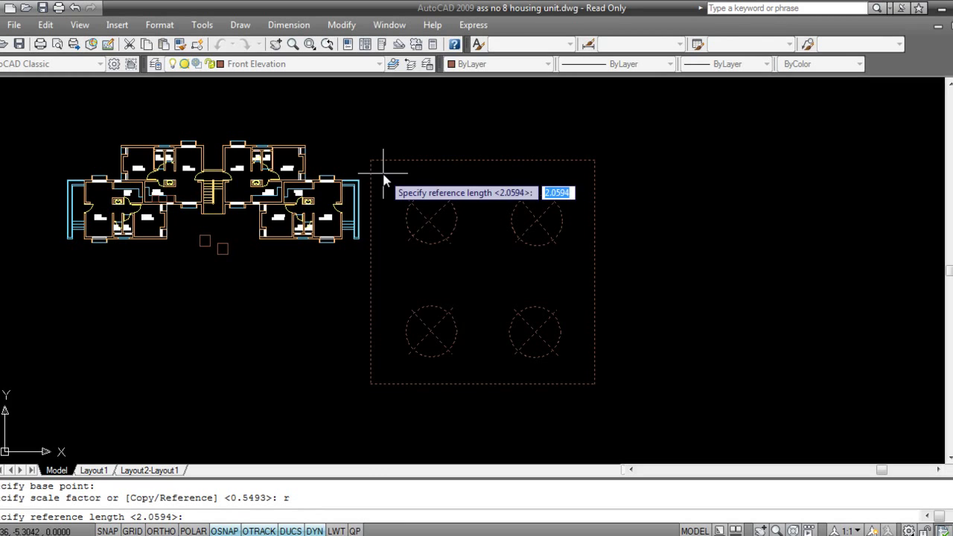
right_click(223, 531)
click(270, 503)
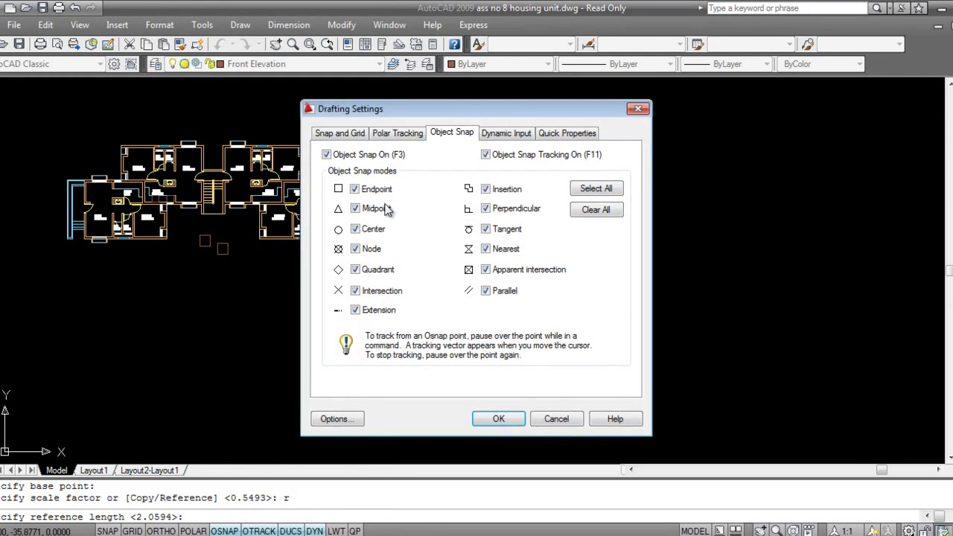
click(498, 419)
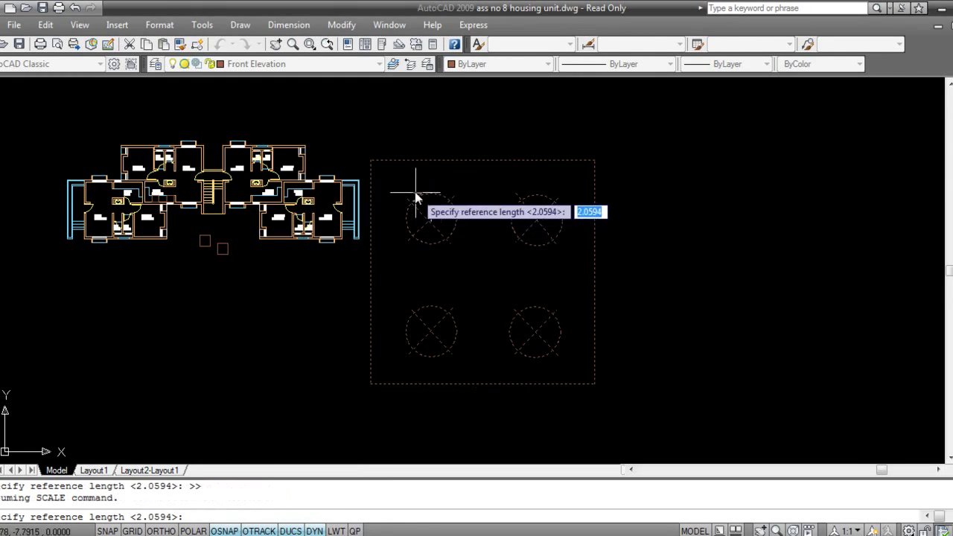
click(372, 161)
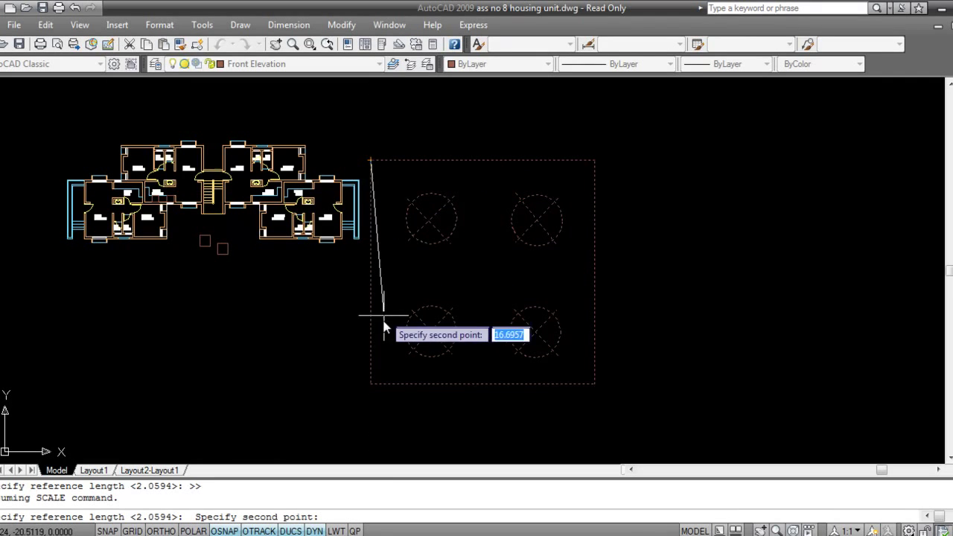
click(371, 384)
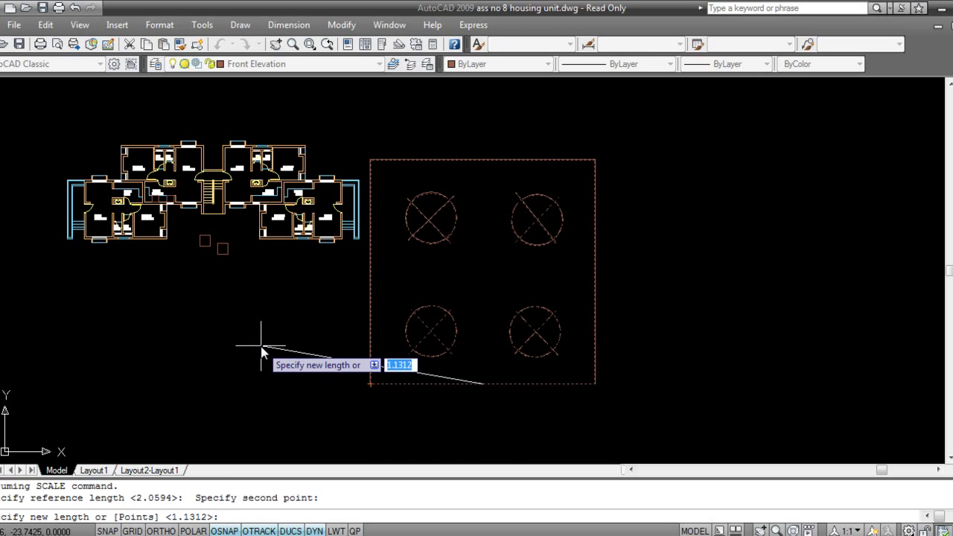
- Set the new length from two points spanning the kitchen platform's depth
text(p)
key(Return)
middle_drag(144, 173, 227, 256)
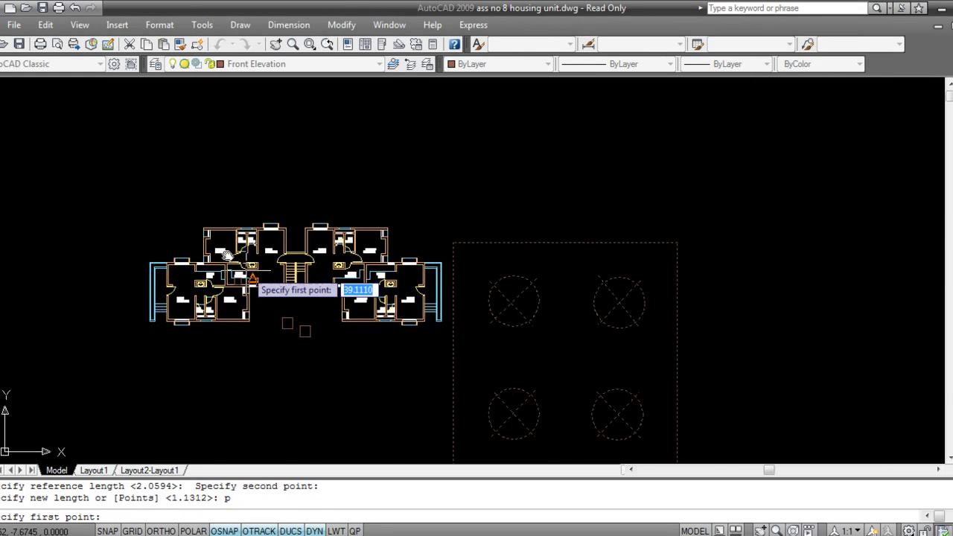
scroll(237, 272, up, 5)
scroll(316, 328, up, 3)
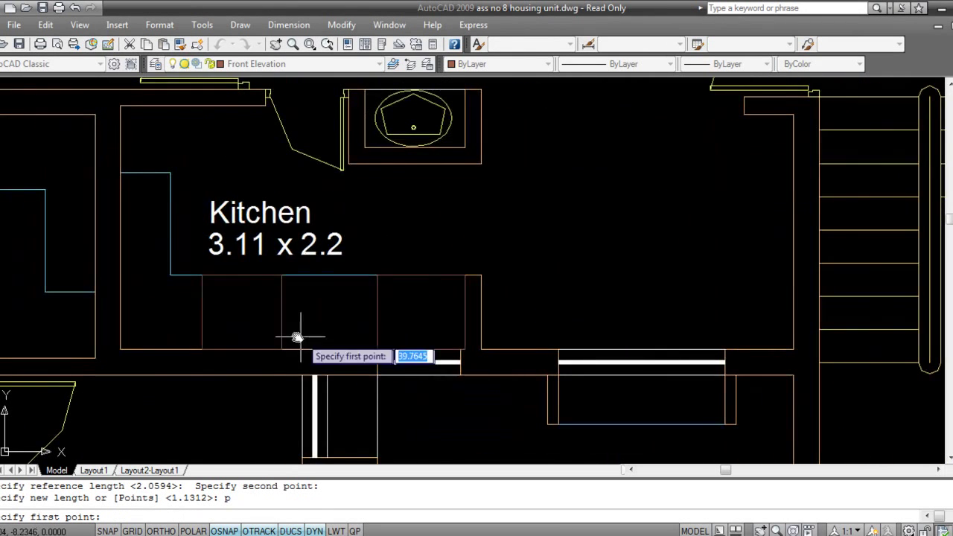
click(281, 274)
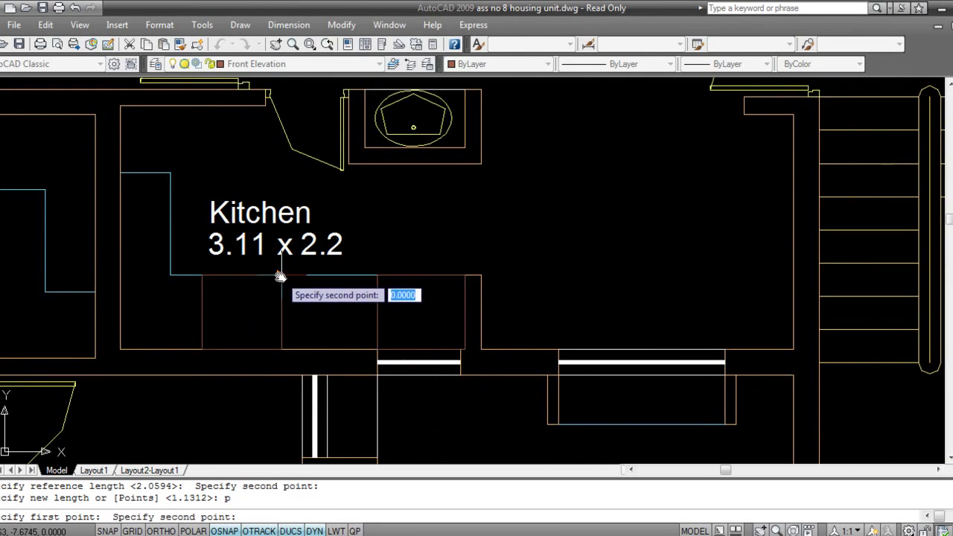
click(283, 349)
scroll(298, 347, down, 8)
mouse_move(509, 323)
middle_down()
mouse_move(489, 230)
mouse_move(441, 183)
middle_up()
- Window-select the scaled cooking-range block for moving with M
key(Escape)
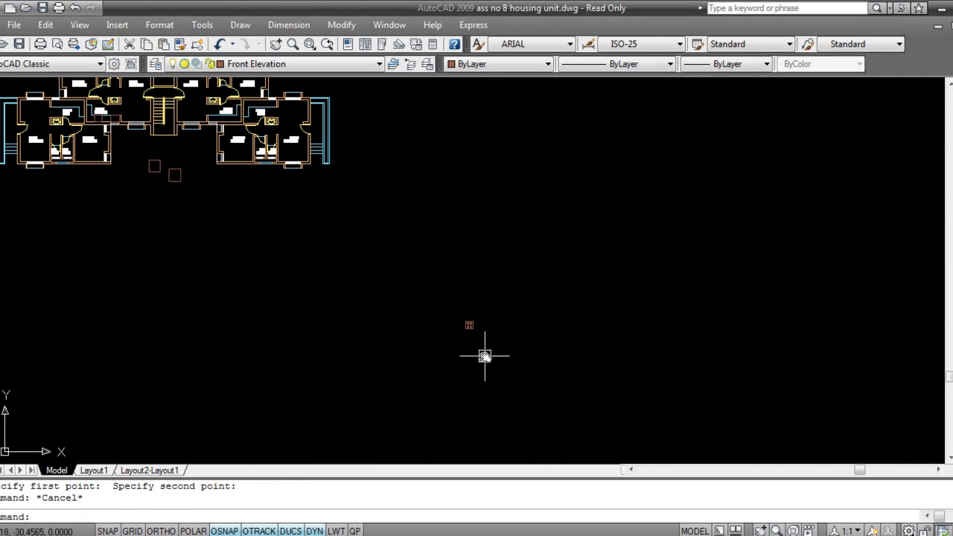
text(m)
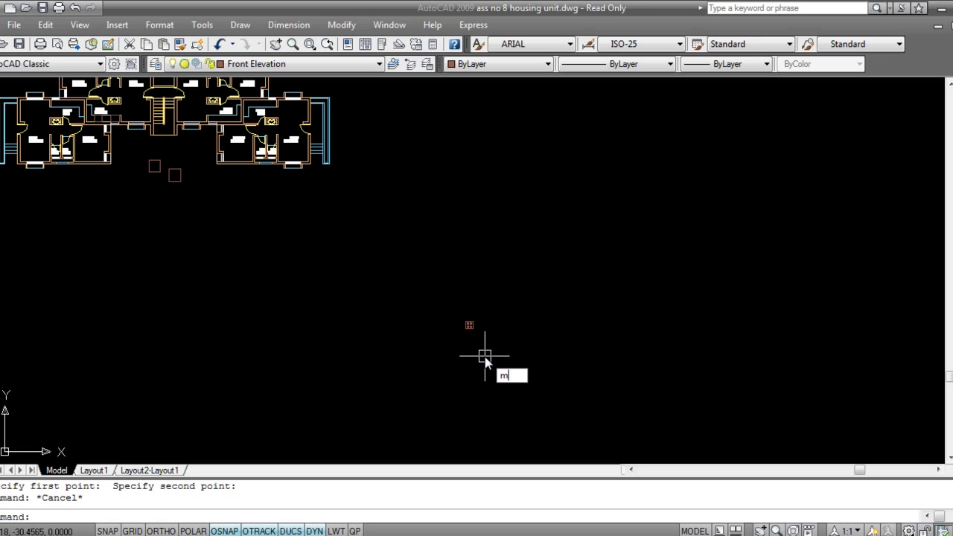
key(Return)
click(488, 362)
click(458, 296)
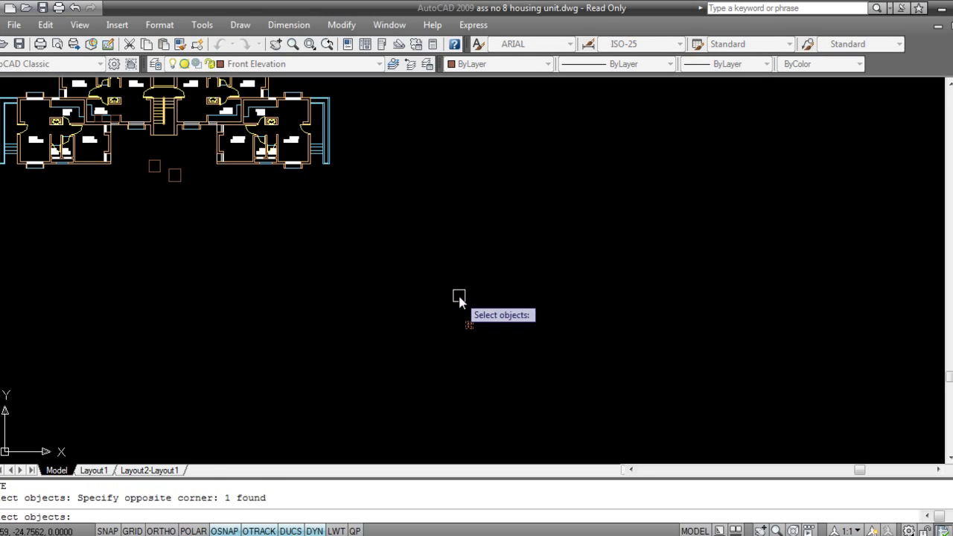
key(Return)
- Drop the range onto the kitchen platform's corner and delete the overlapping outline
click(530, 416)
middle_drag(191, 245, 247, 264)
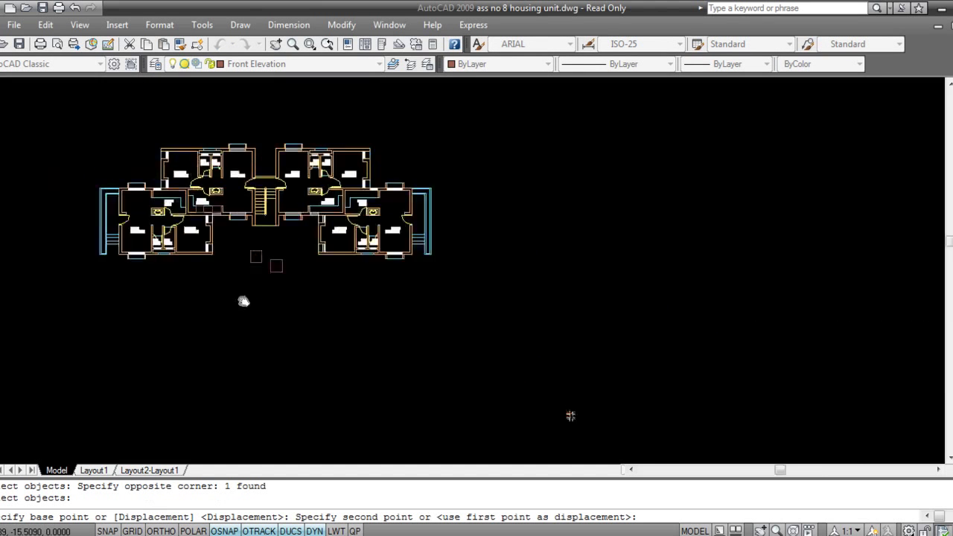
scroll(216, 224, up, 5)
scroll(220, 224, up, 5)
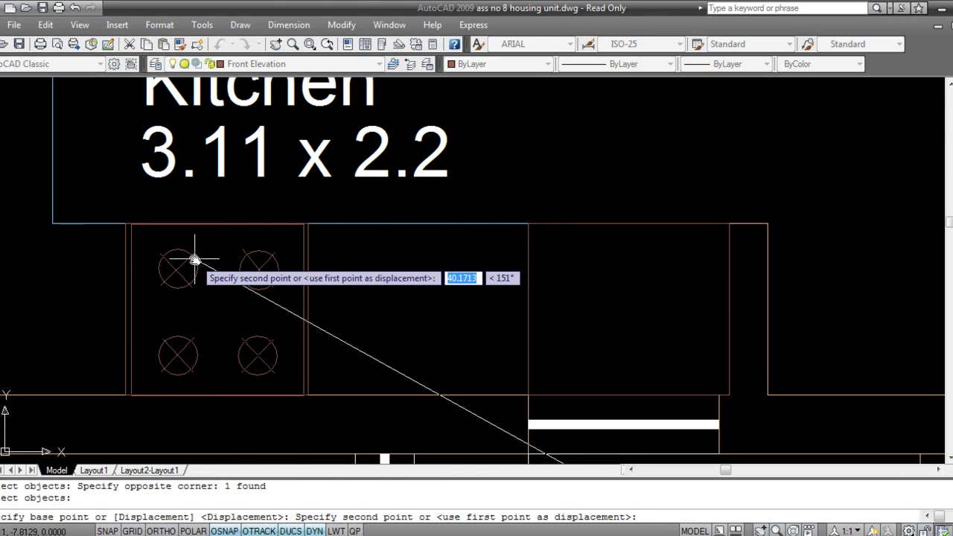
click(194, 260)
click(310, 305)
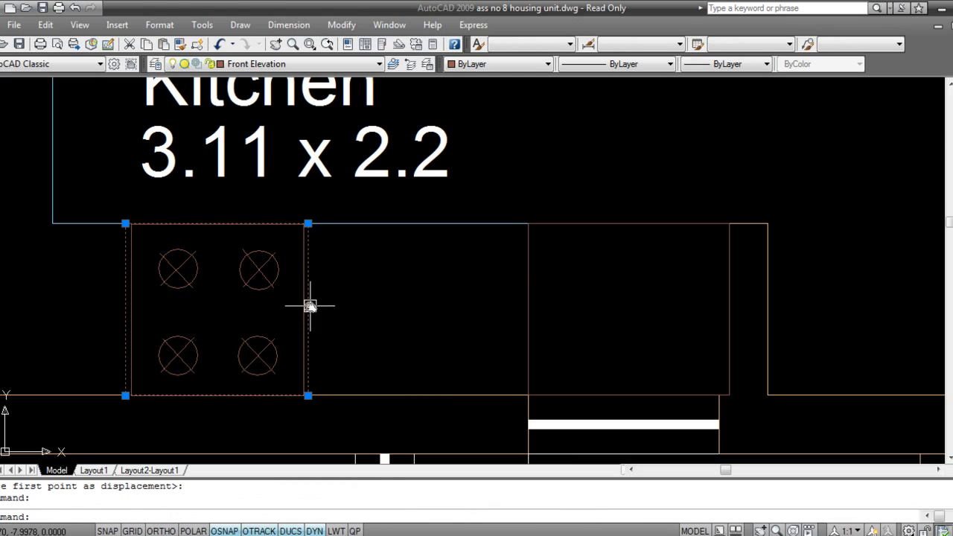
key(Delete)
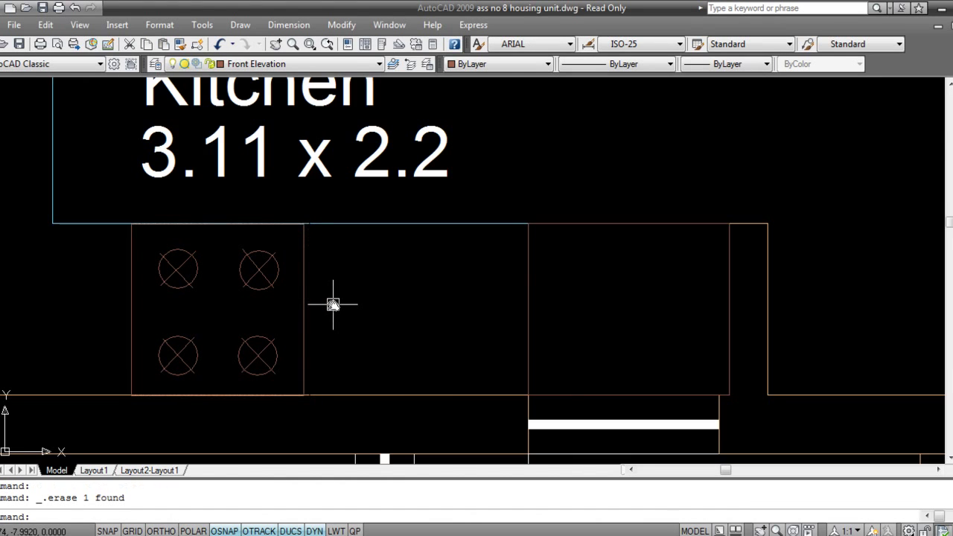
scroll(333, 305, down, 2)
scroll(334, 341, down, 1)
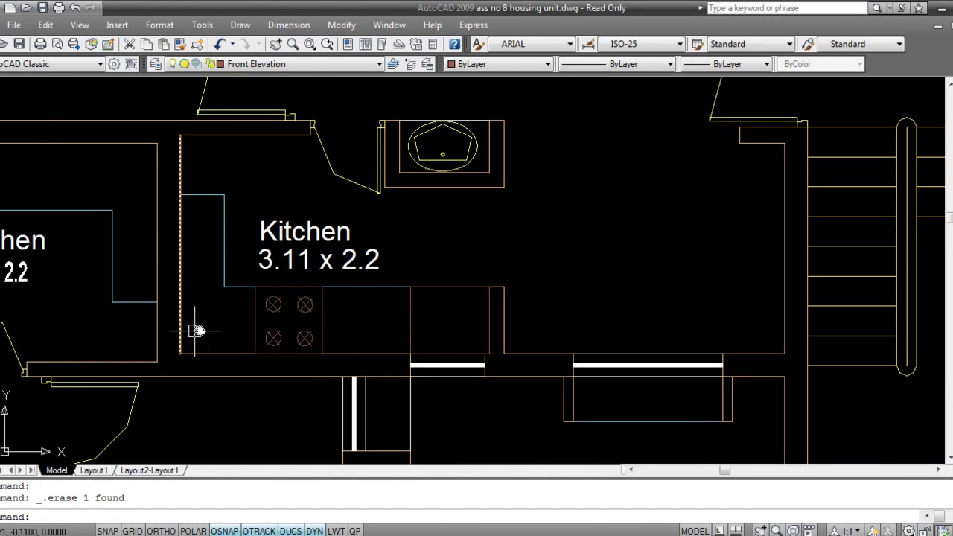
click(366, 321)
click(300, 326)
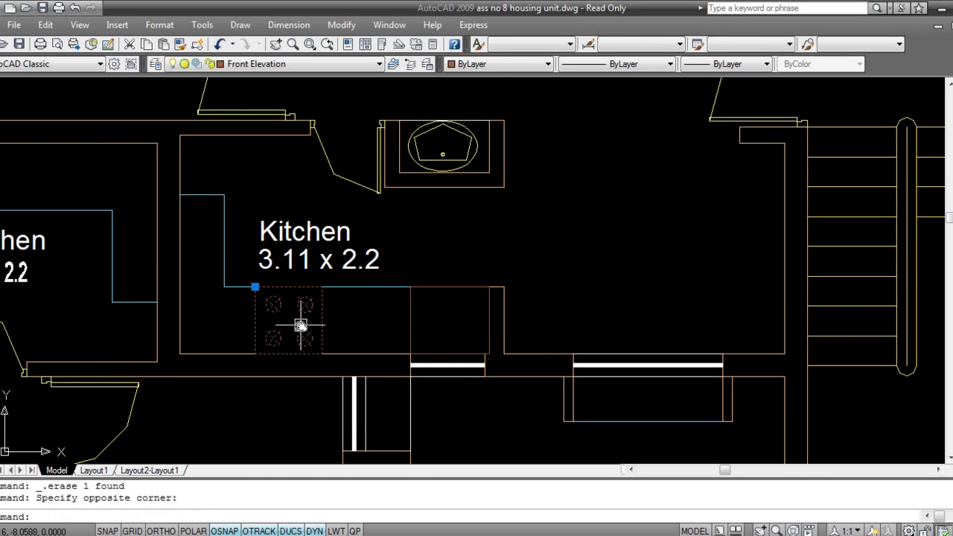
key(Escape)
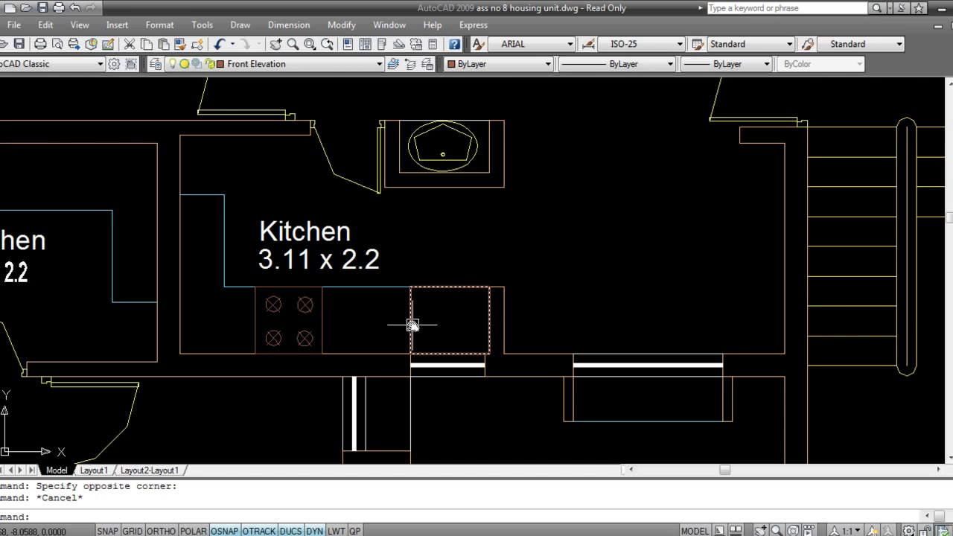
scroll(509, 314, down, 2)
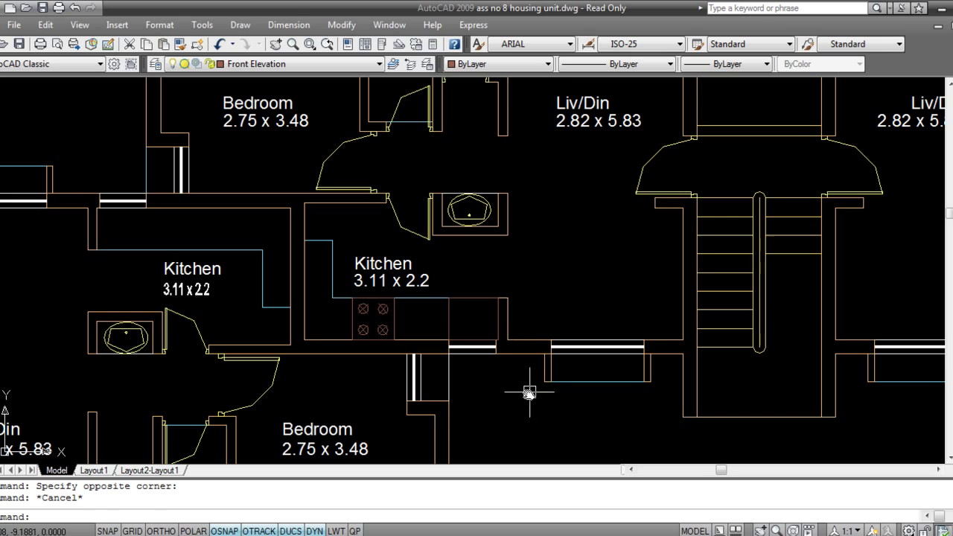
middle_drag(494, 387, 515, 325)
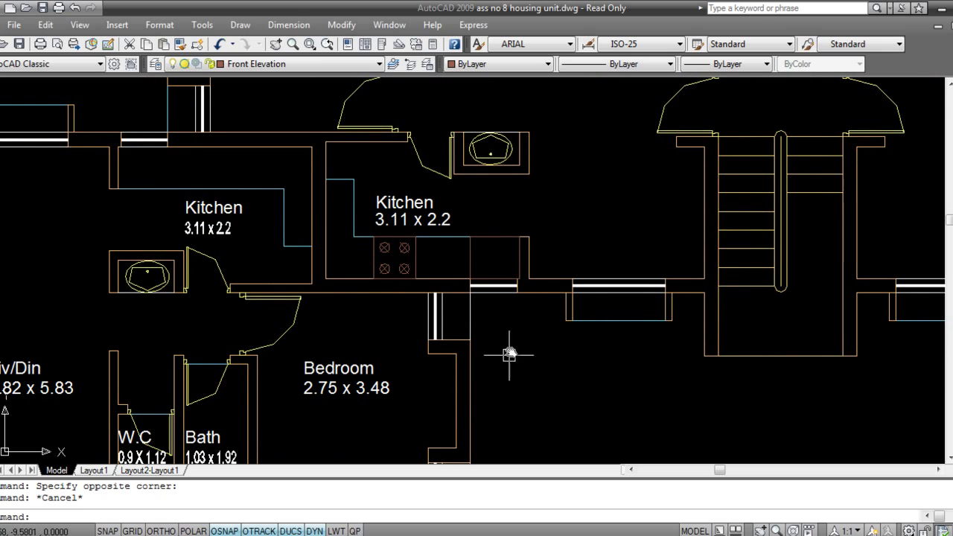
scroll(554, 404, down, 2)
middle_drag(554, 405, 511, 330)
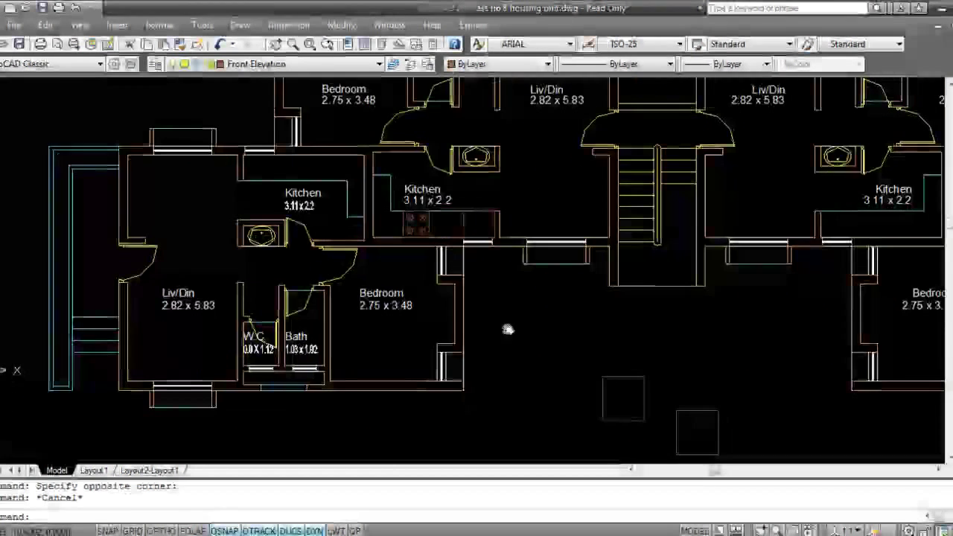
scroll(494, 305, up, 3)
middle_drag(465, 234, 488, 298)
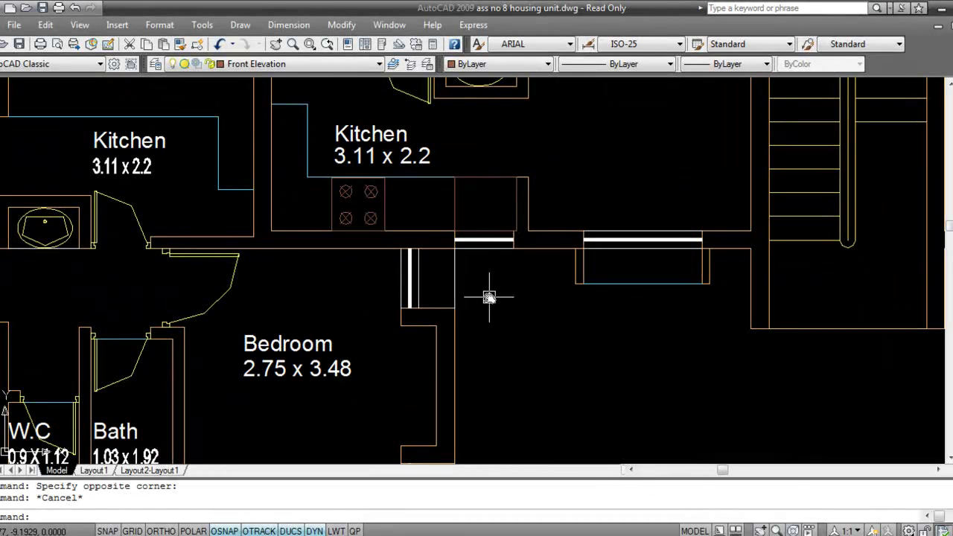